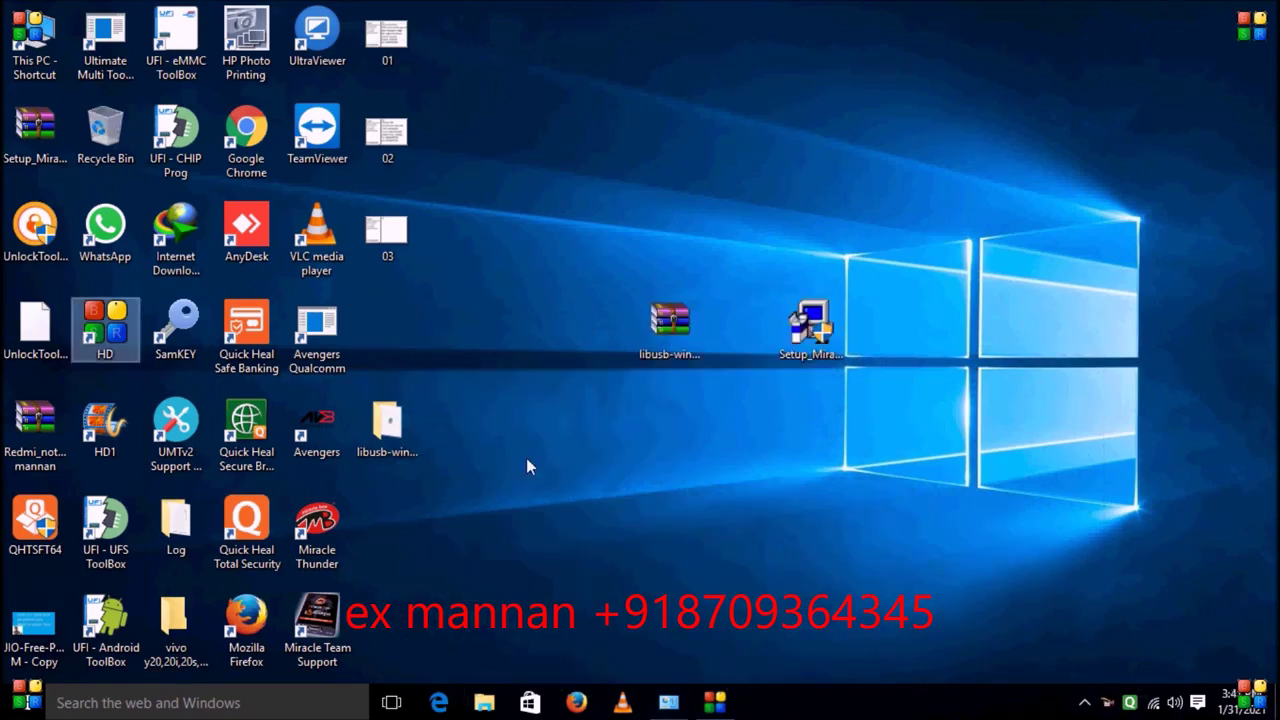
Refresh the desktop, then move the Miracle Thunder shortcut to an empty desktop area and open it
right_click(527, 460)
click(561, 511)
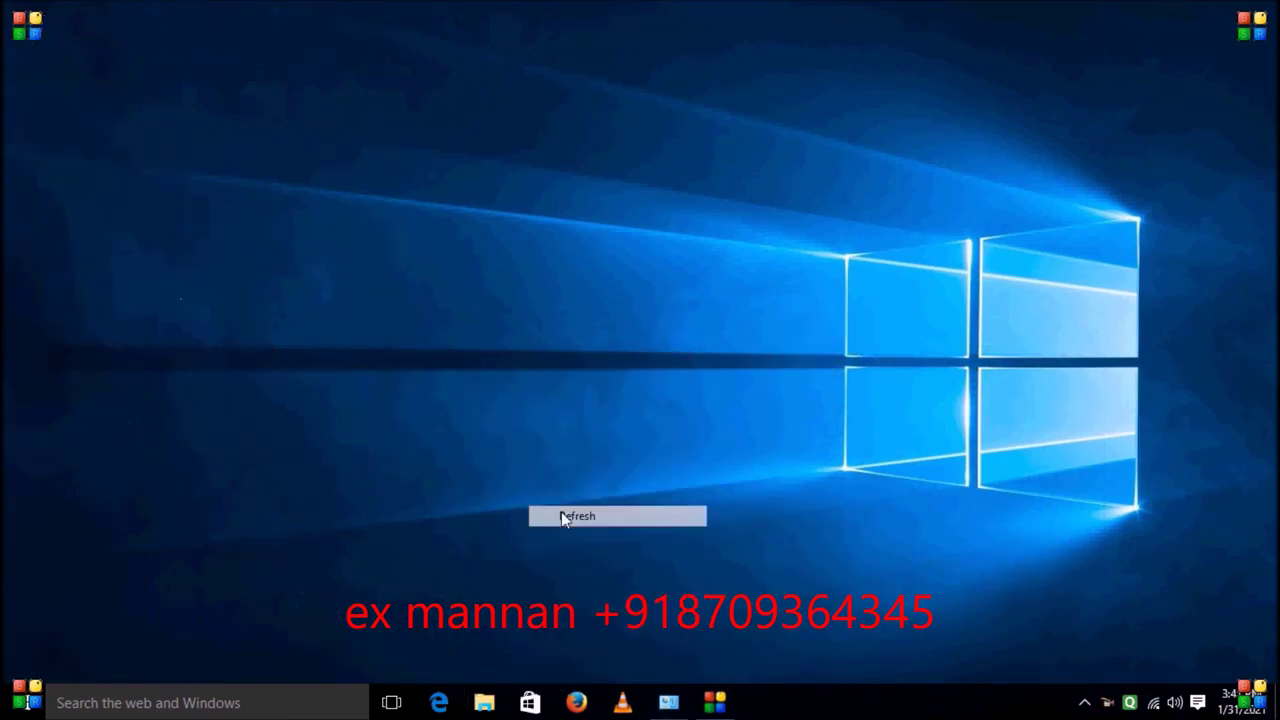
drag(324, 502, 615, 125)
right_click(627, 147)
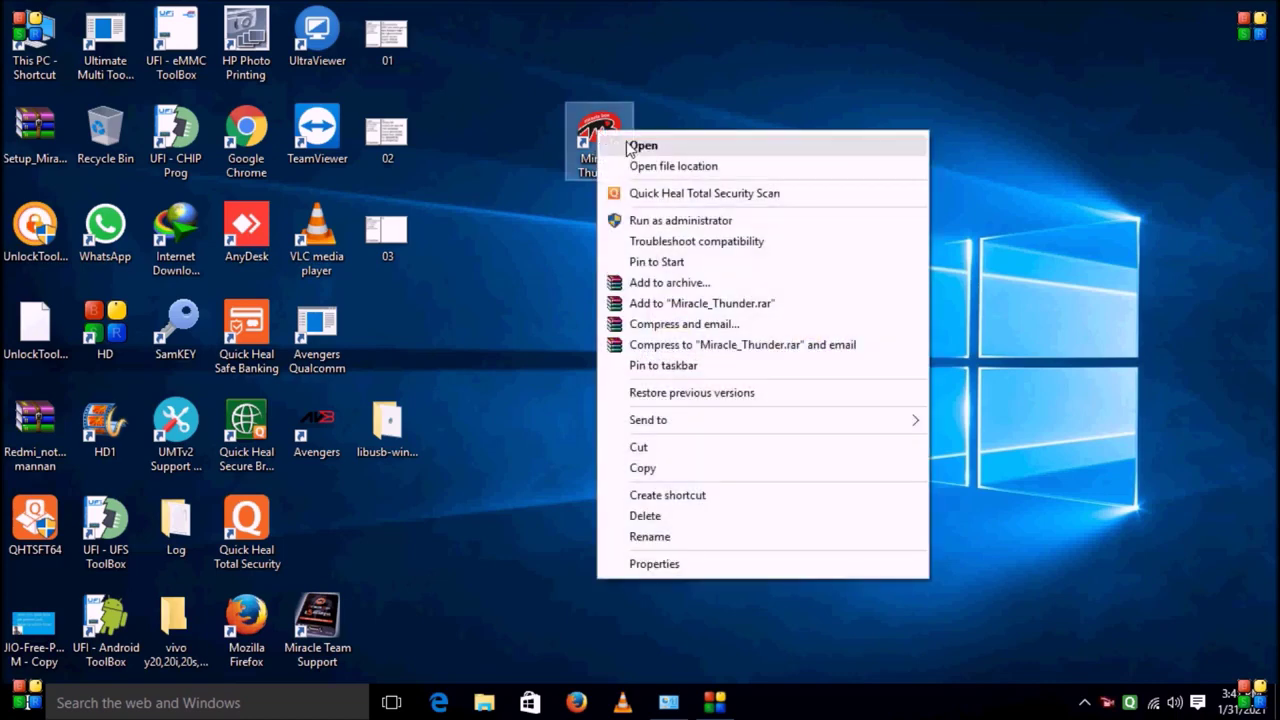
click(679, 150)
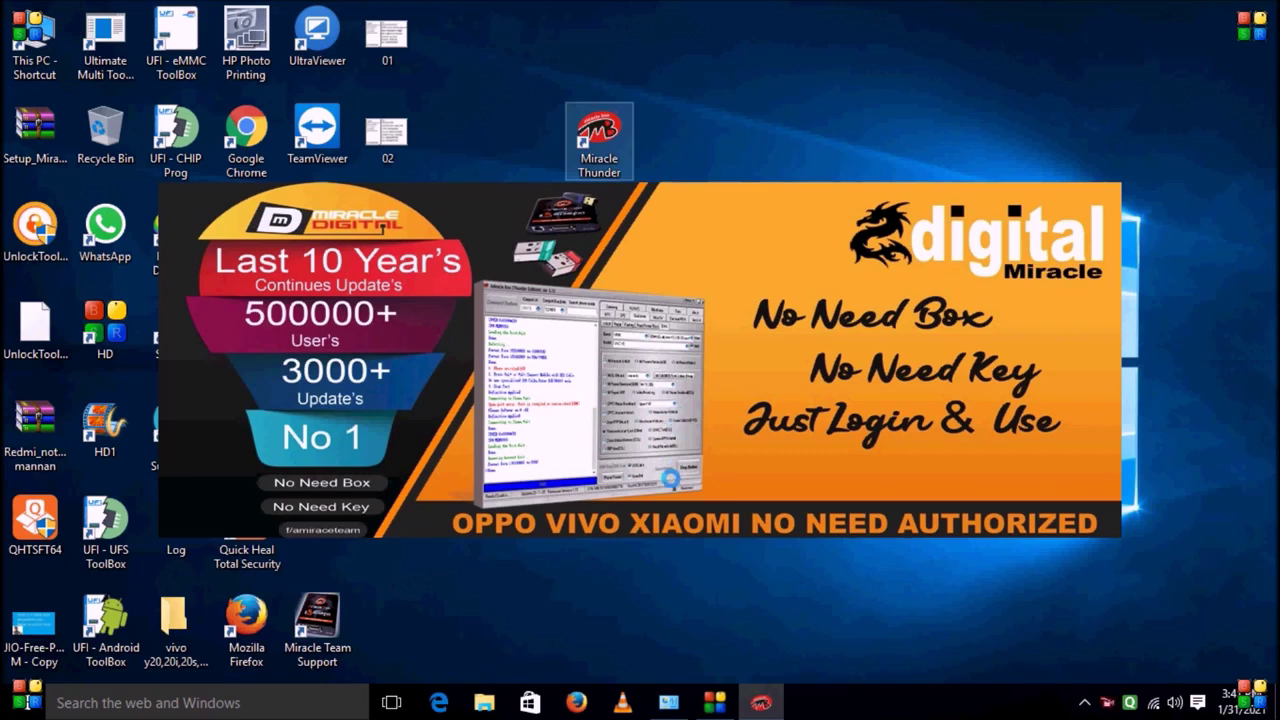
mouse_move(714, 706)
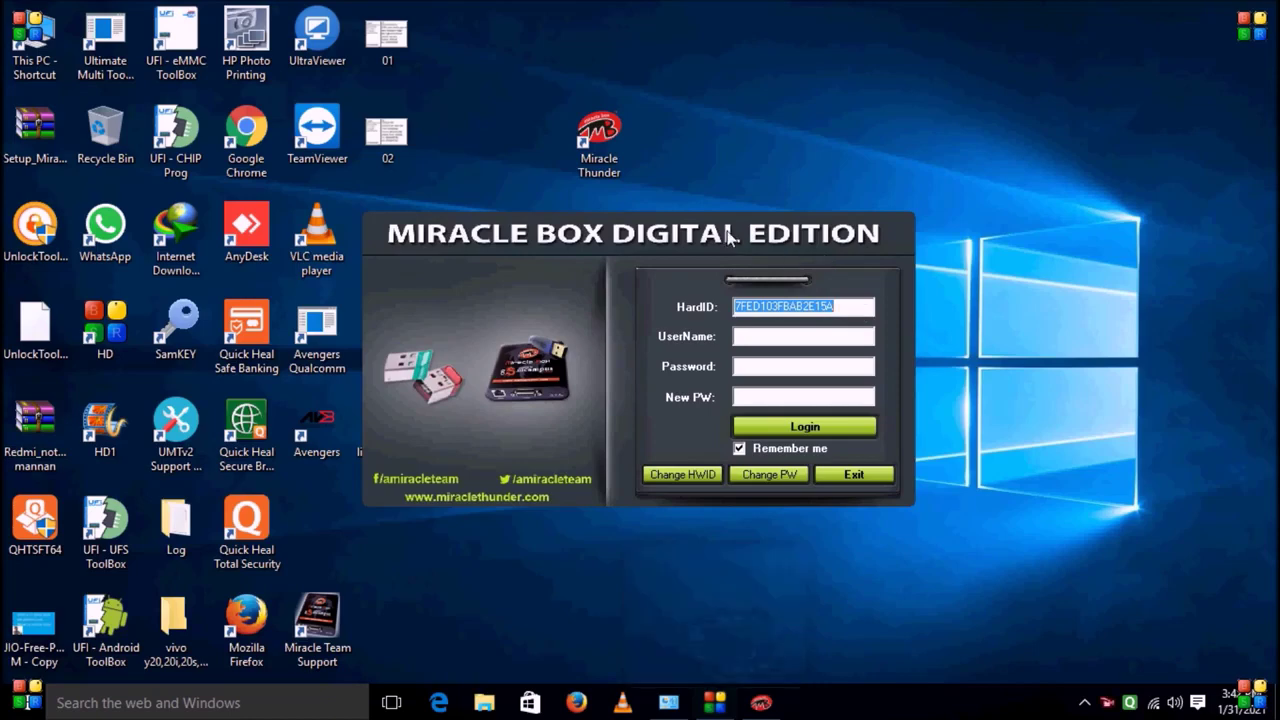
Highlight the HardID in the Miracle Box Digital Edition login window and exit the program
mouse_move(823, 193)
mouse_down()
mouse_move(829, 178)
mouse_move(816, 201)
mouse_up()
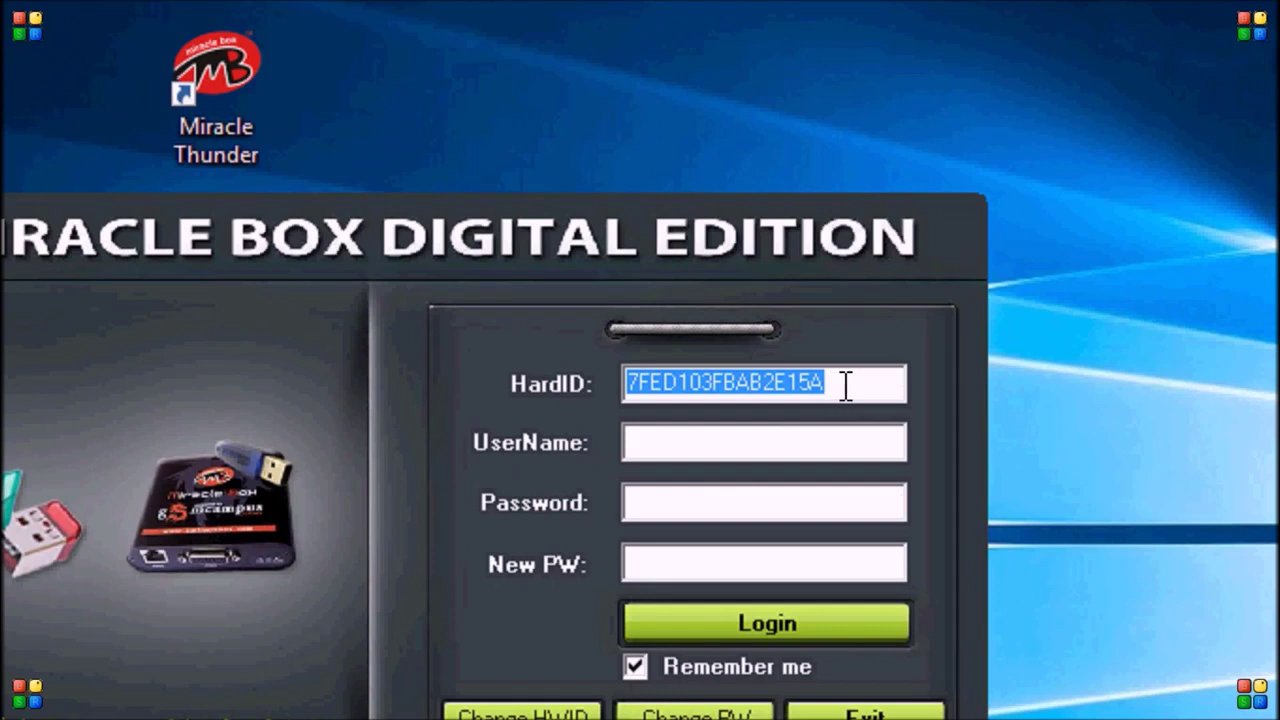
click(906, 287)
drag(830, 383, 606, 383)
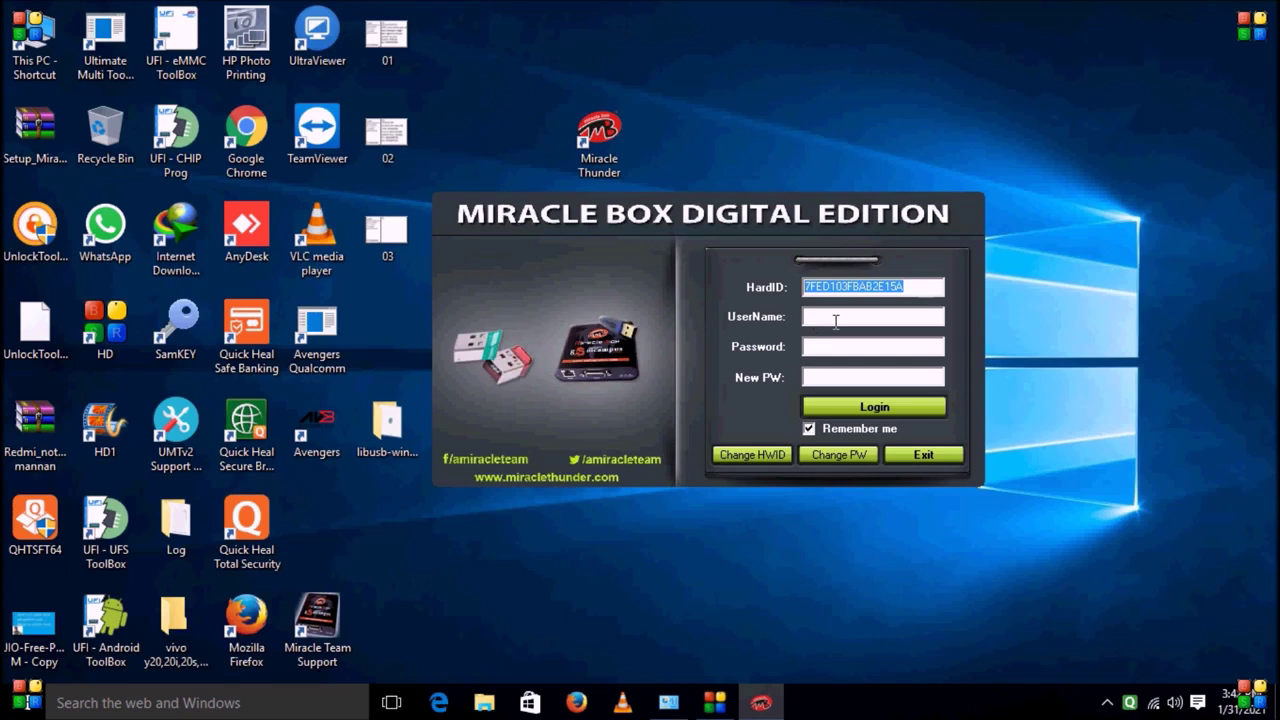
click(927, 456)
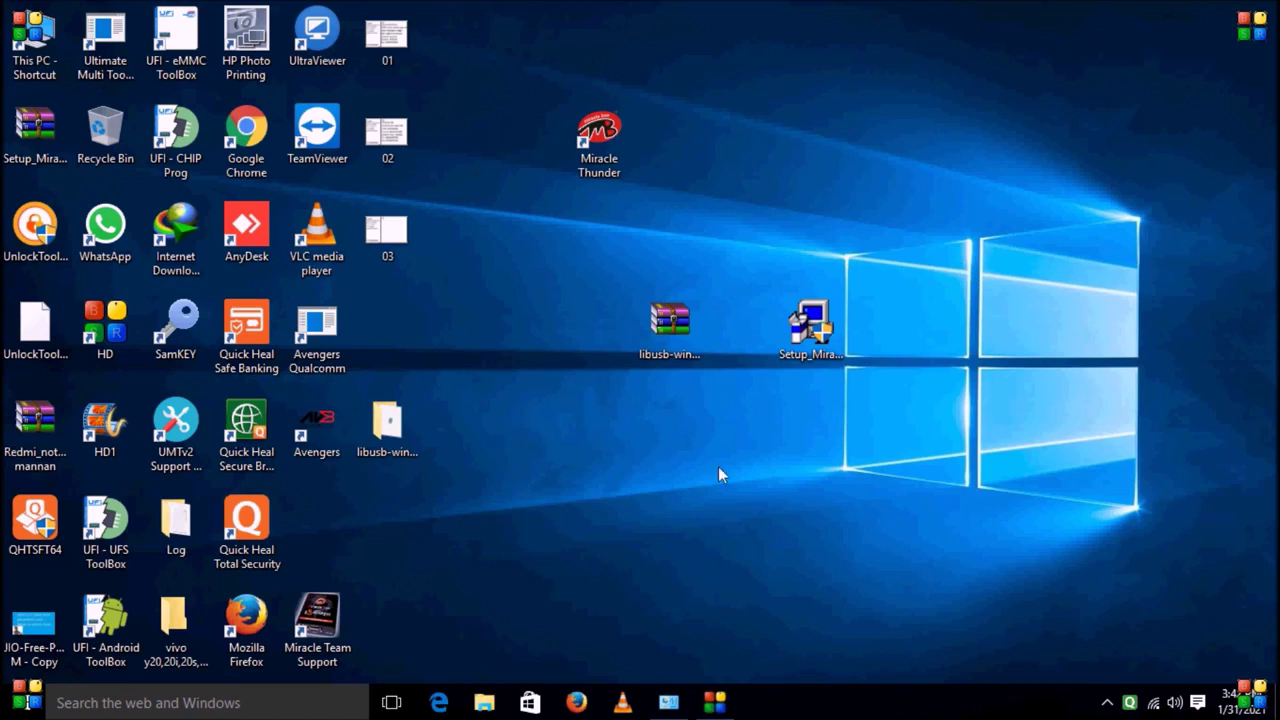
Move the libusb-win32-devel-filter-1.2.6.0 archive to a new spot on the desktop and select the Setup_Miracle_Thunder_Edition_3.14 installer
mouse_move(680, 346)
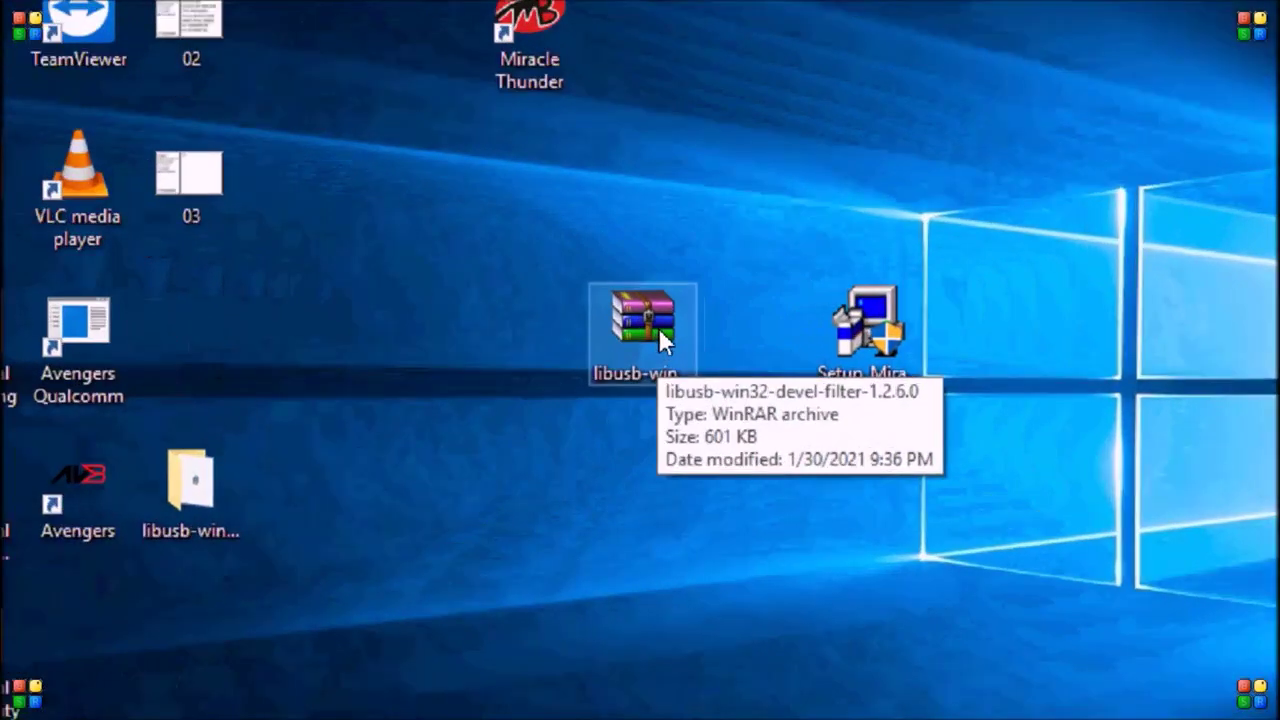
drag(679, 345, 585, 342)
mouse_move(508, 366)
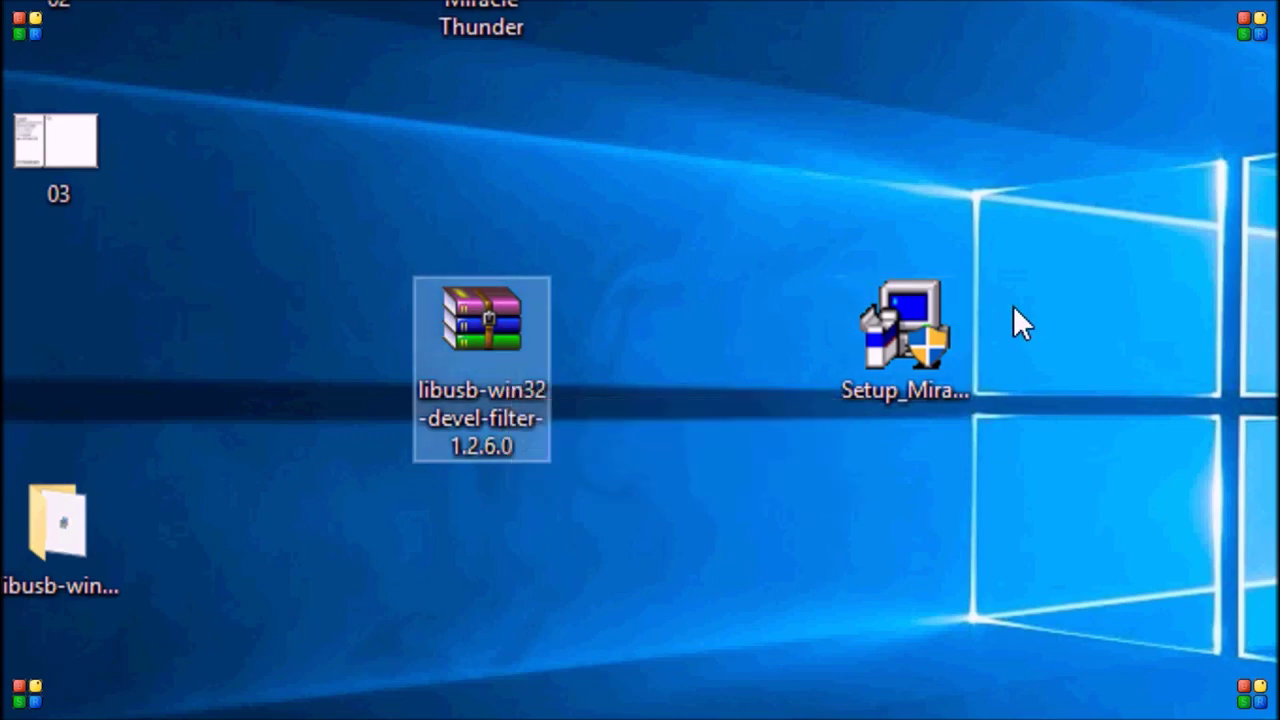
click(942, 341)
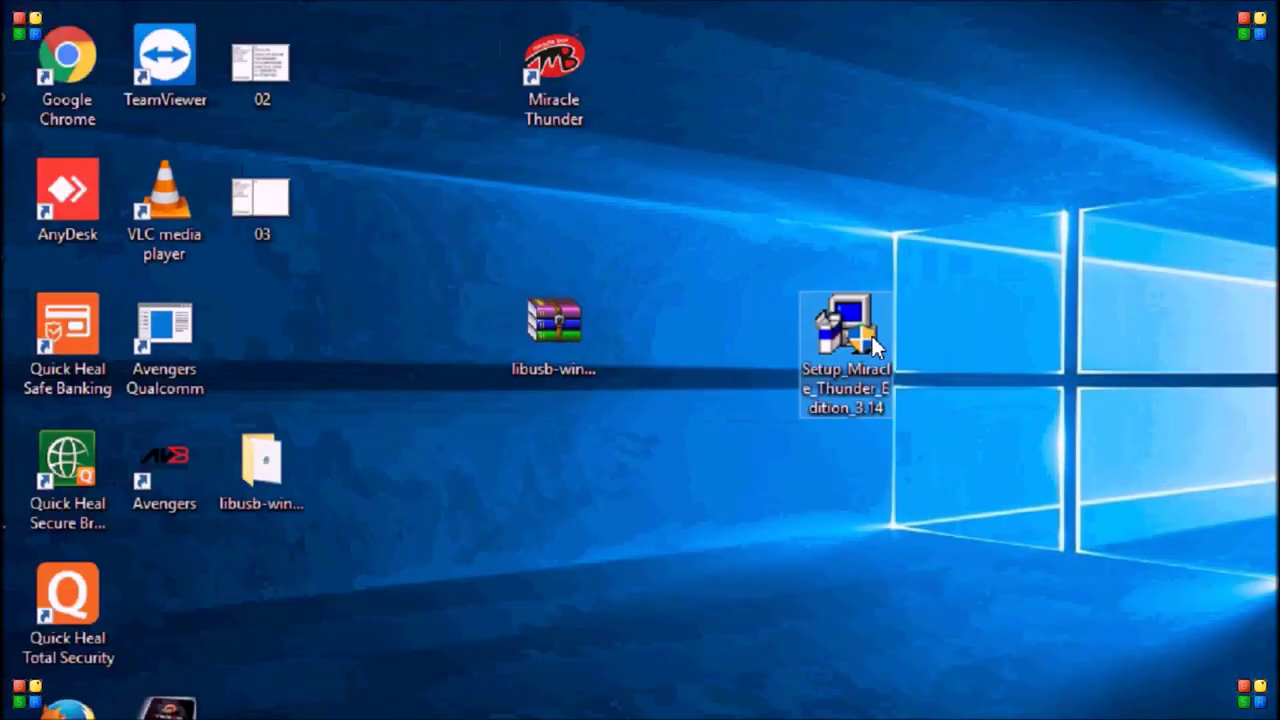
mouse_move(942, 341)
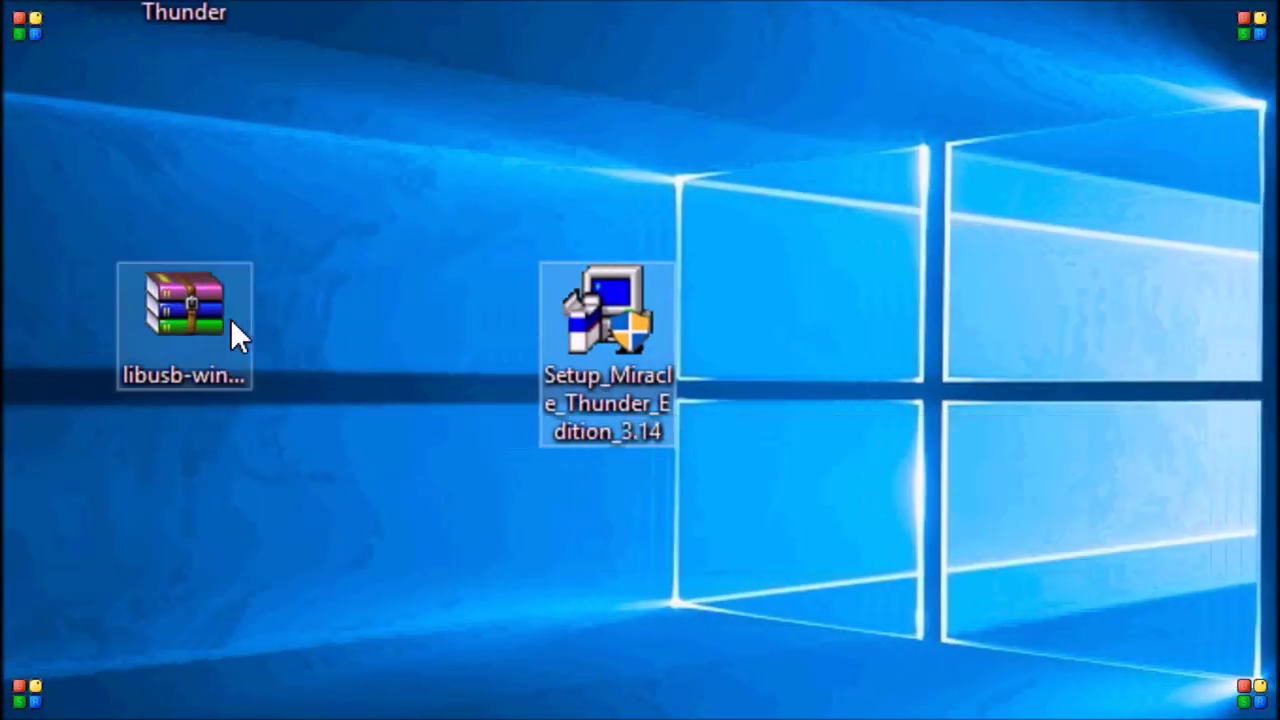
mouse_move(178, 334)
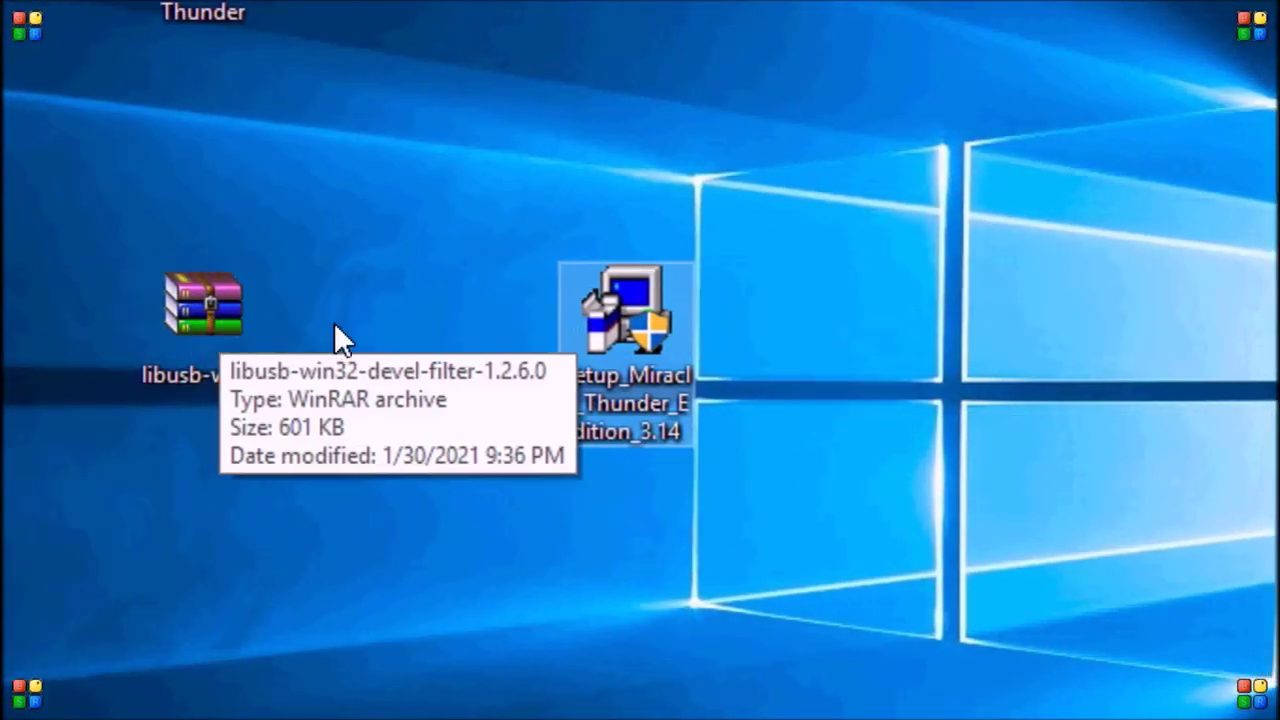
mouse_move(620, 300)
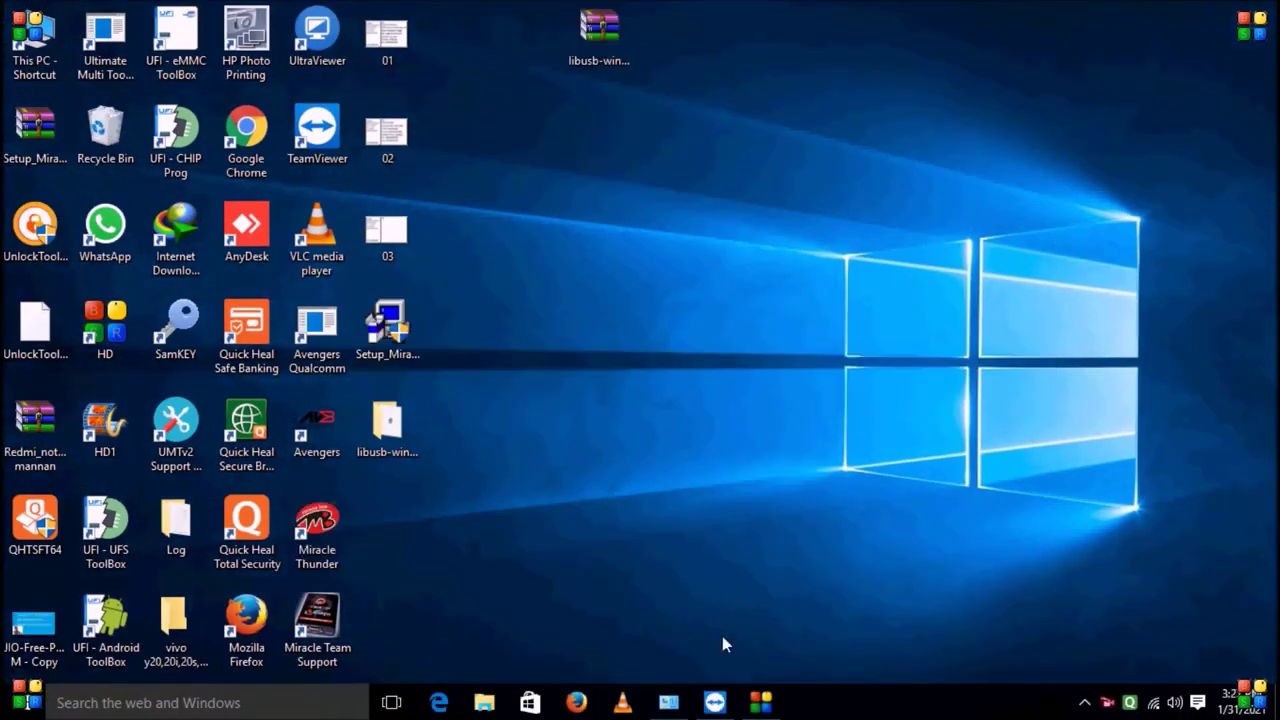
Switch to the DESKTOP-808VAH8 TeamViewer session, try to open Miracle Thunder on the remote desktop, and dismiss the application error
mouse_move(714, 703)
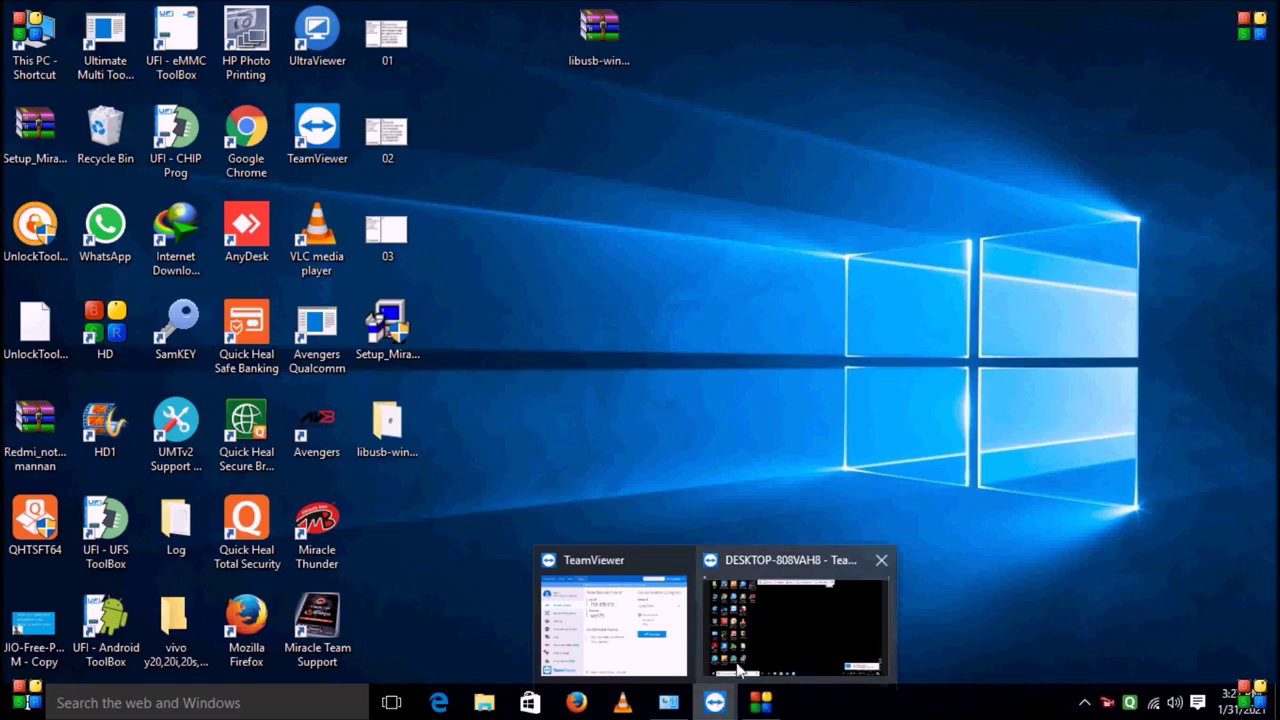
click(763, 643)
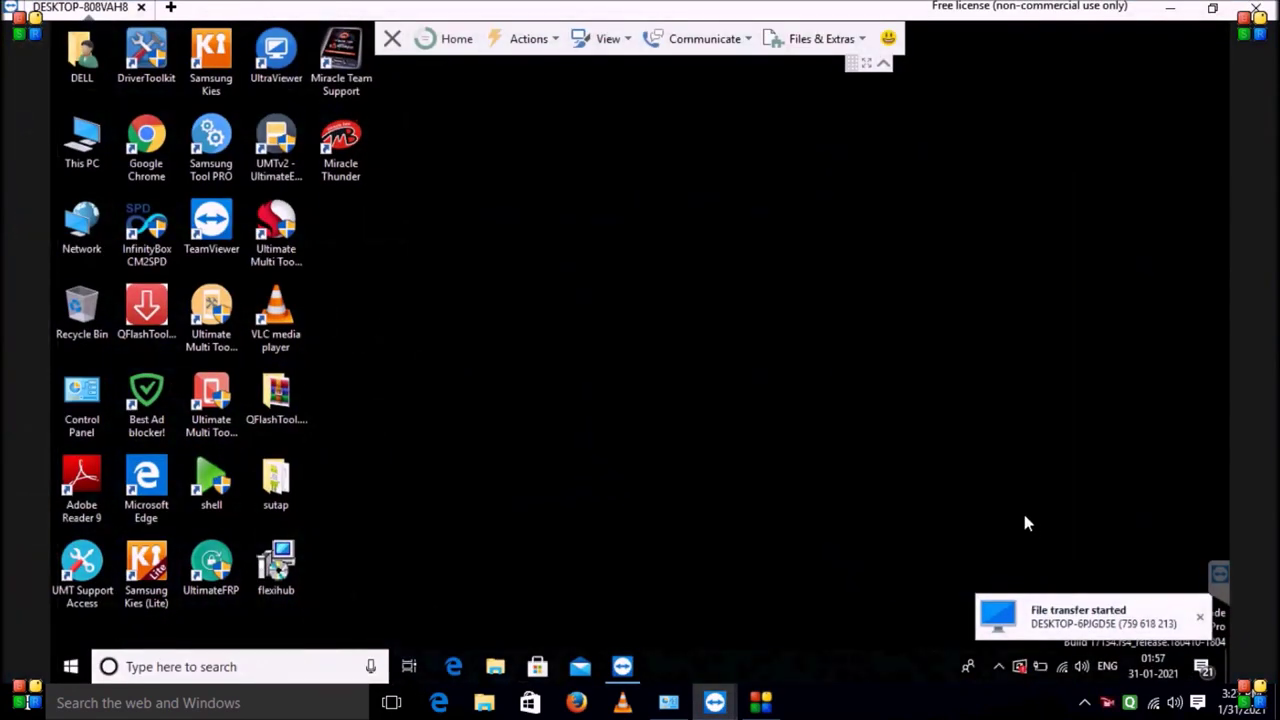
click(1202, 616)
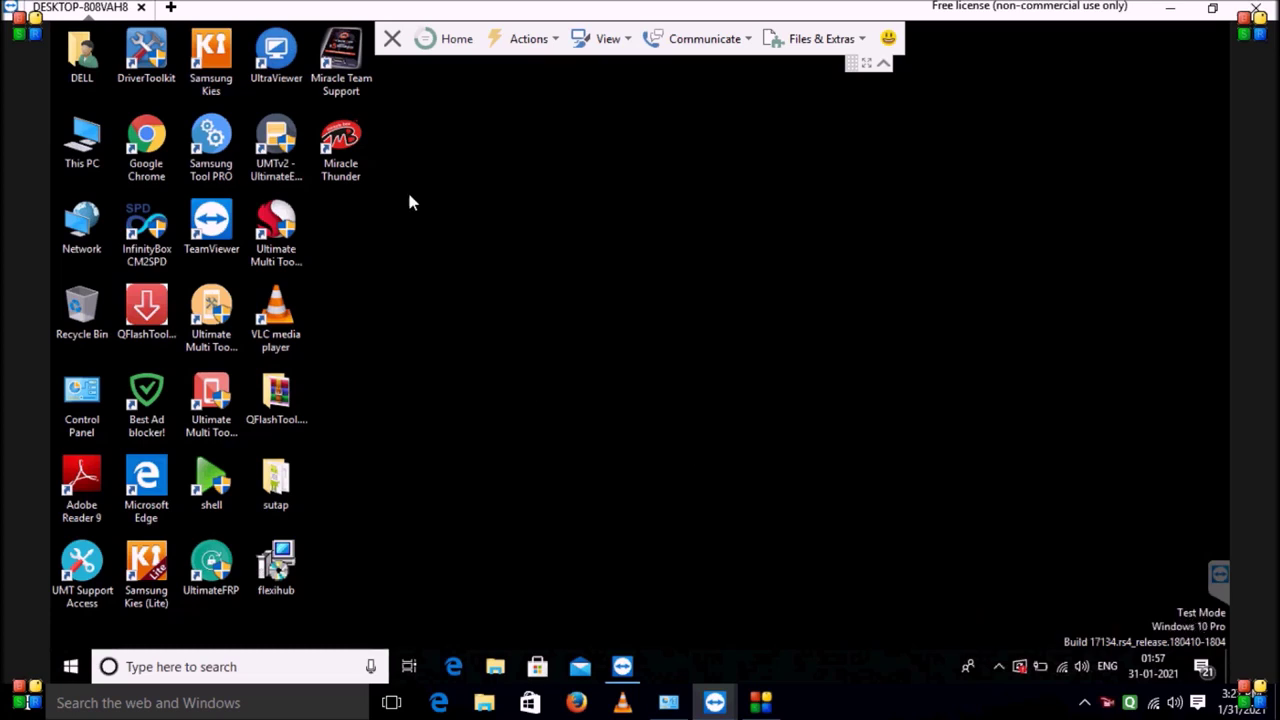
right_click(345, 141)
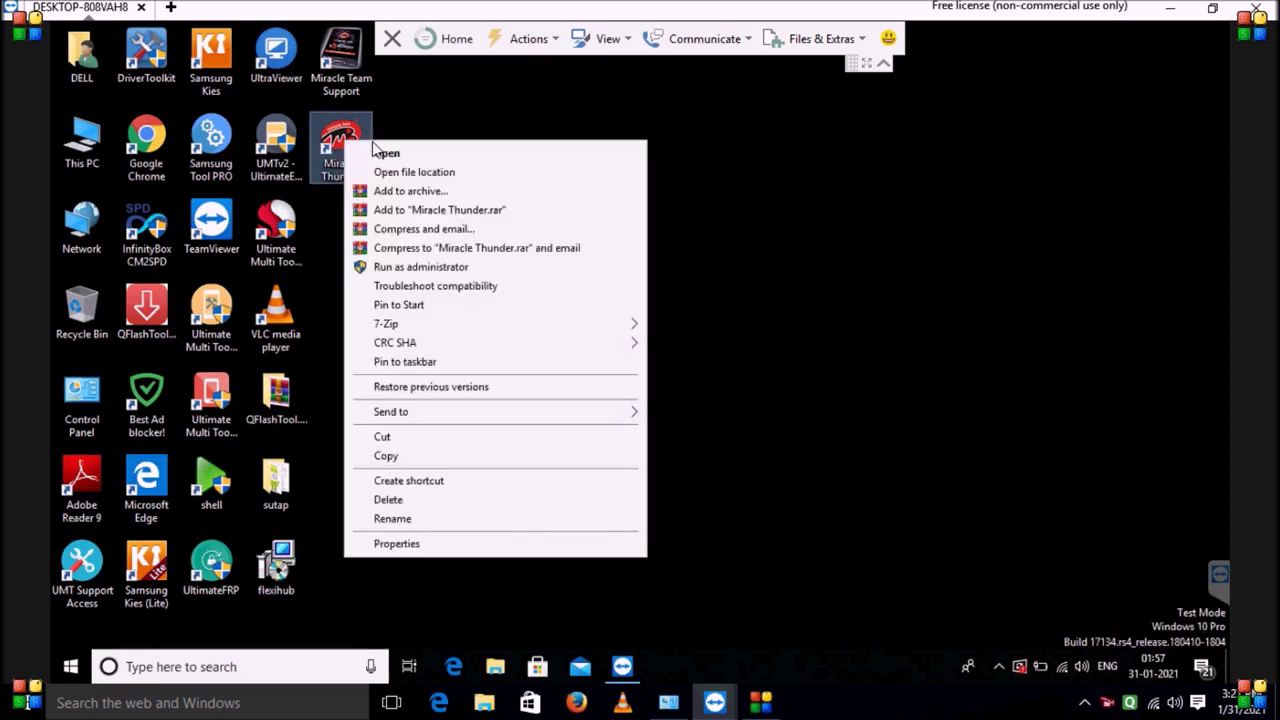
click(380, 153)
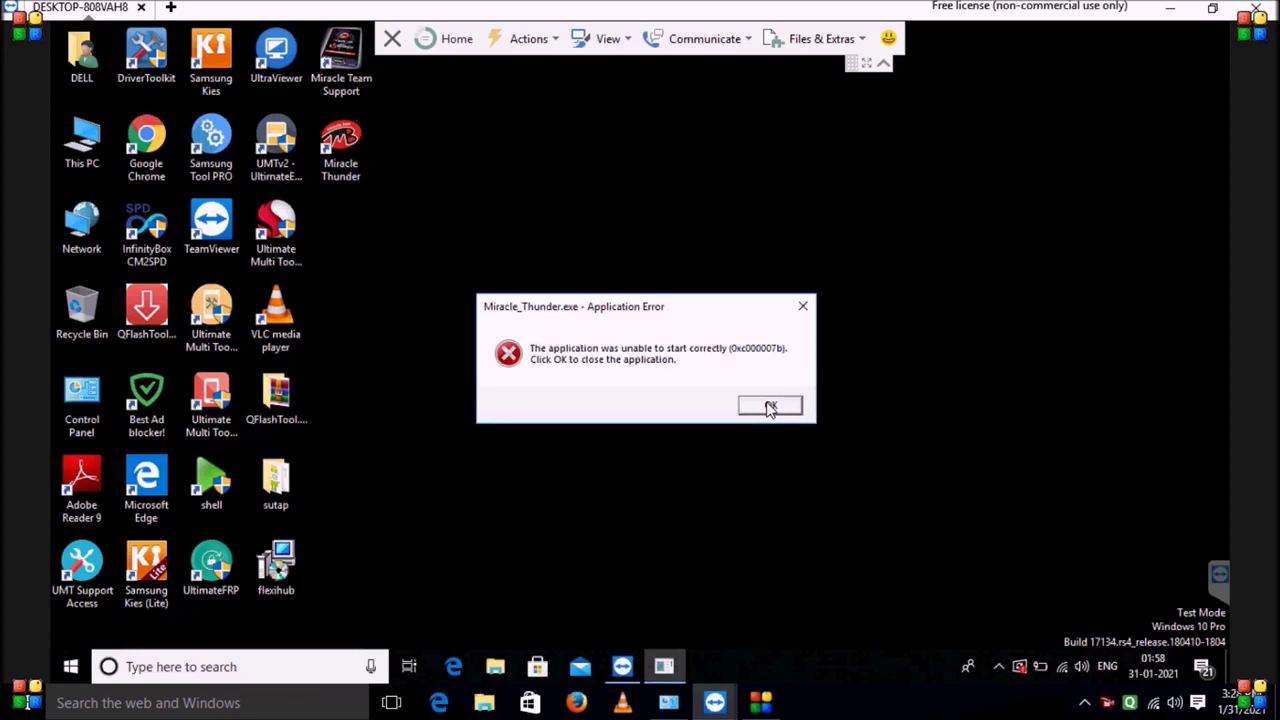
click(770, 406)
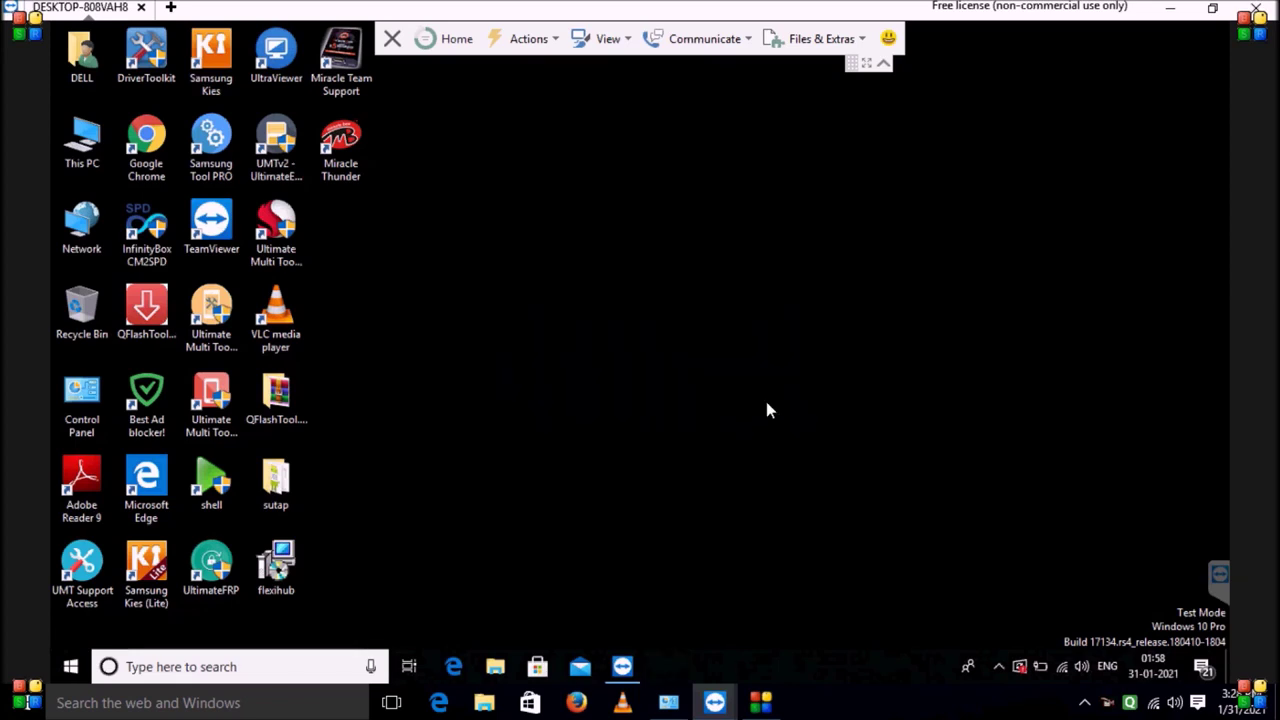
Minimize the remote session and establish an additional TeamViewer file transfer connection to the same partner computer
click(1167, 10)
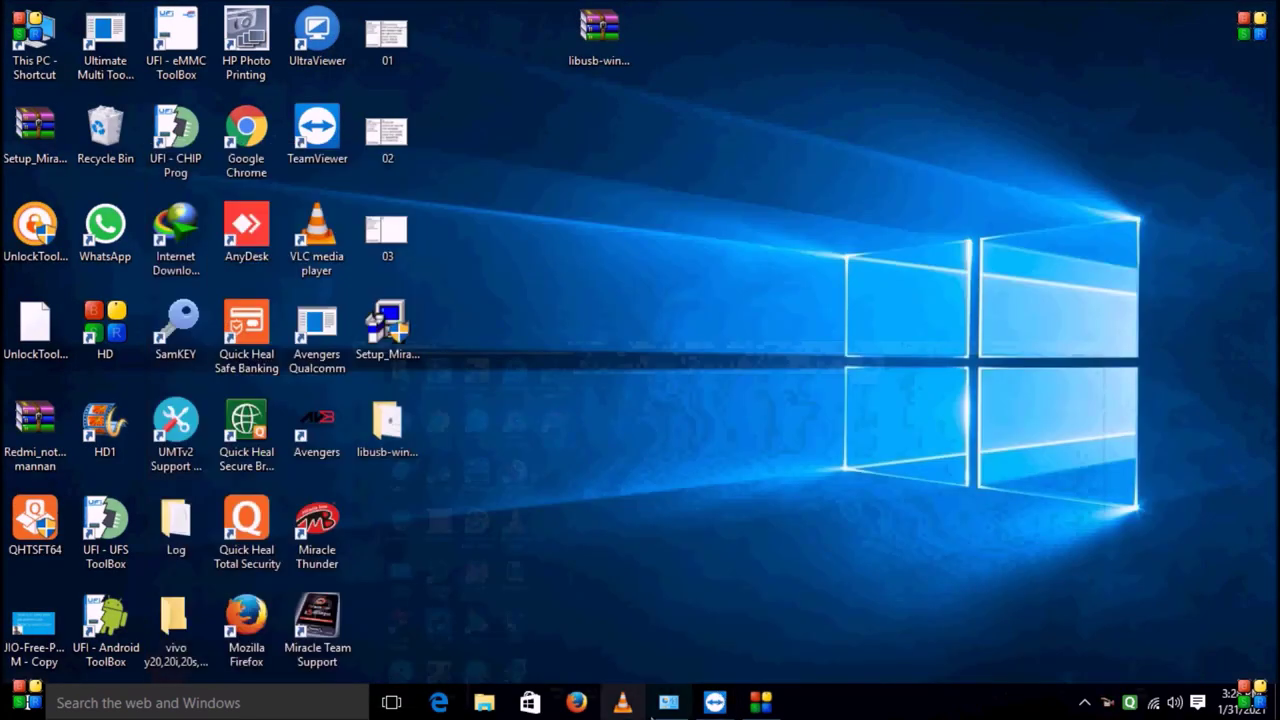
mouse_move(711, 706)
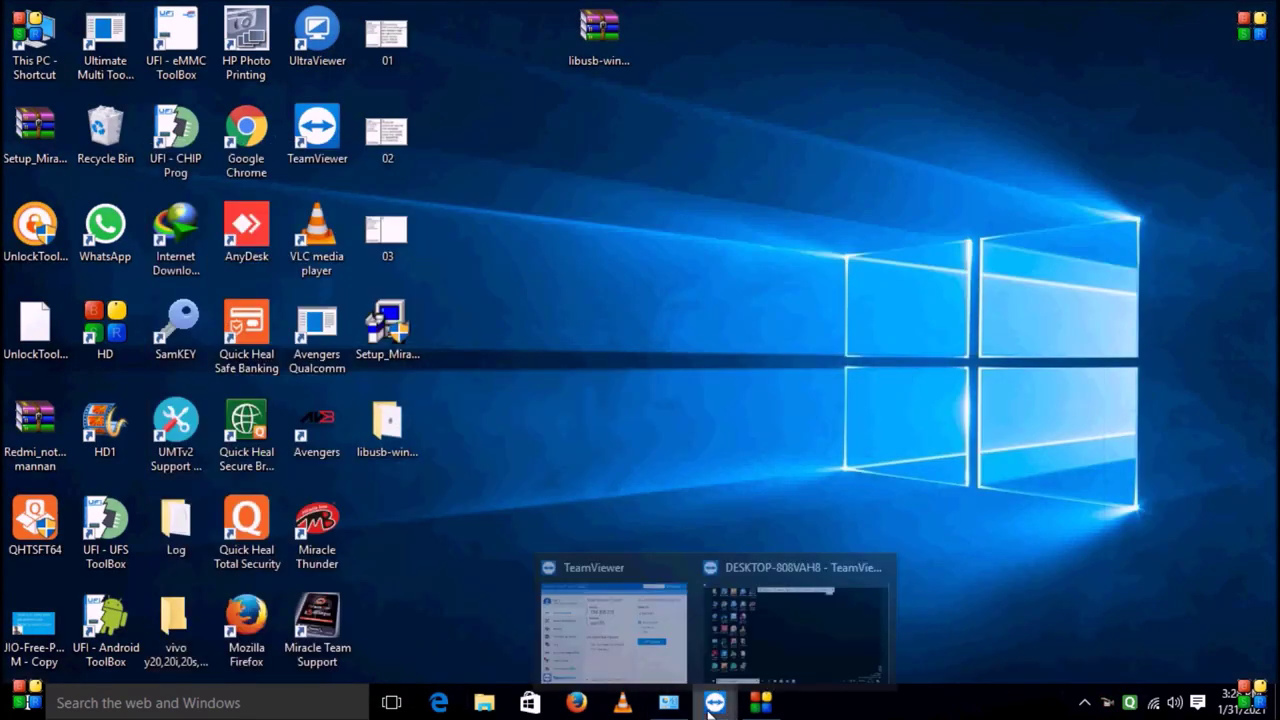
click(640, 627)
click(818, 363)
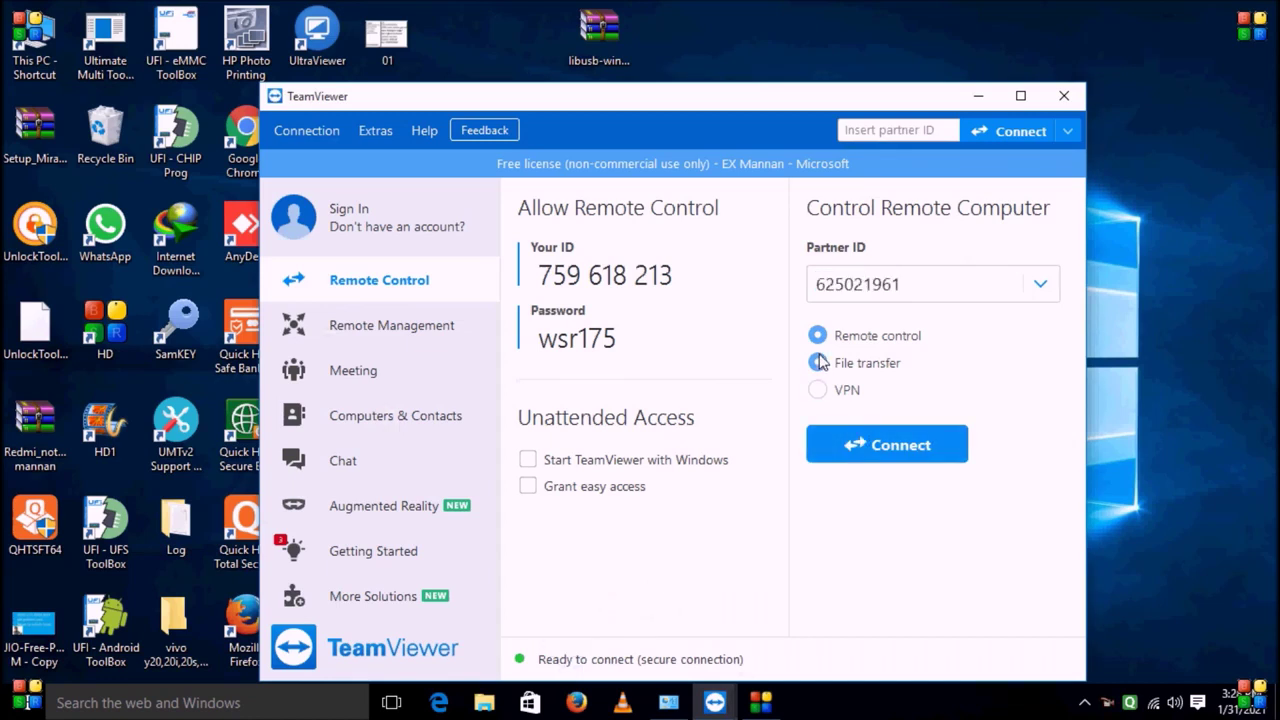
click(919, 462)
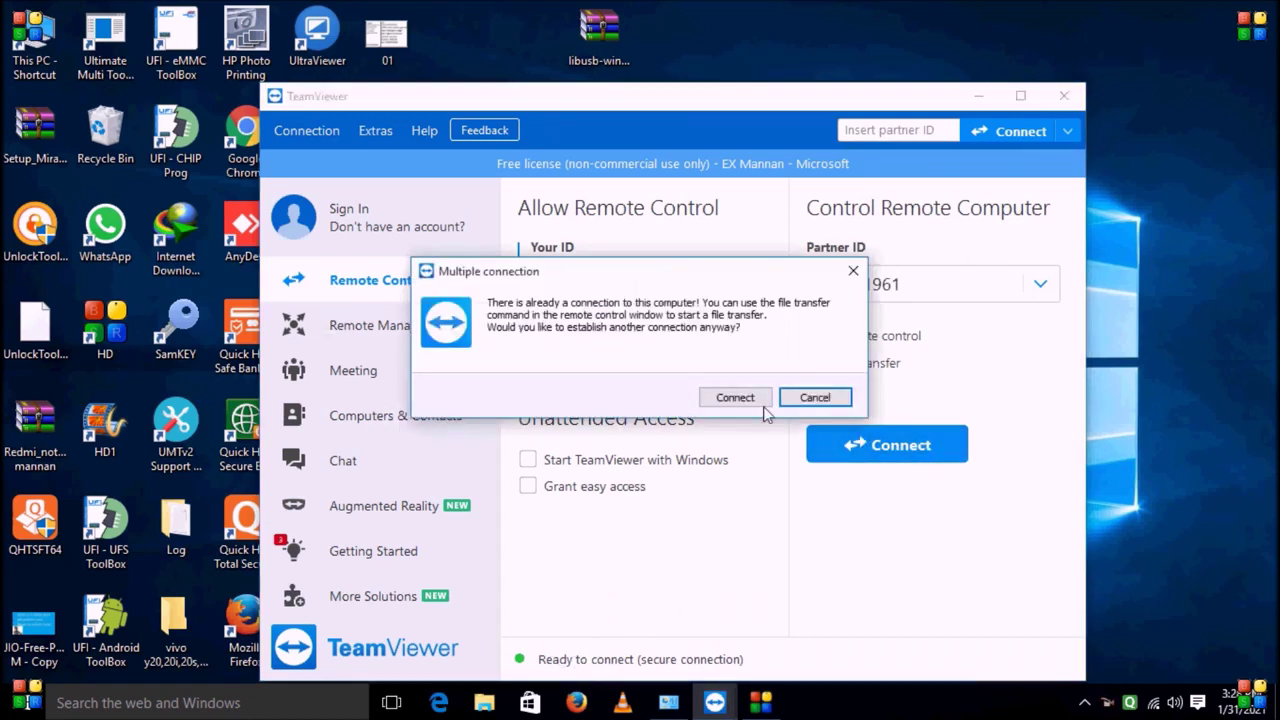
click(757, 400)
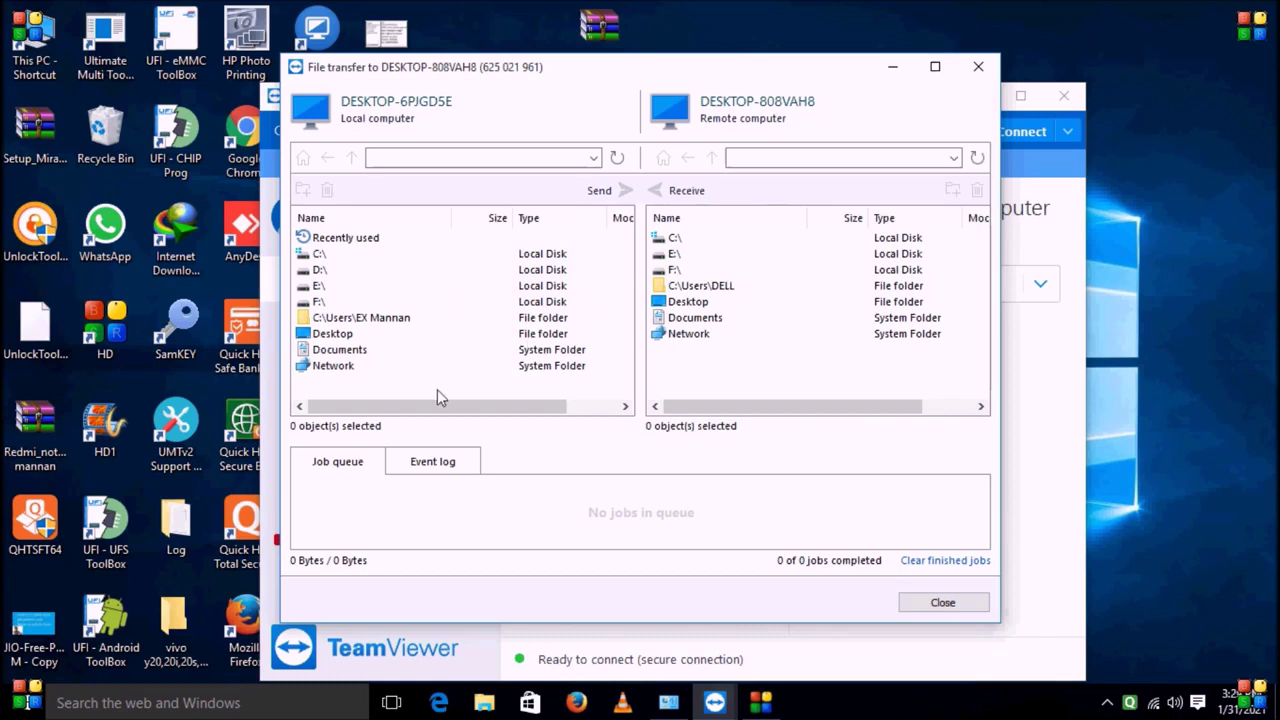
Send the libusb-win32-devel-filter-1.2.6.0 archive from the local Desktop to the remote computer's F: drive
double_click(675, 271)
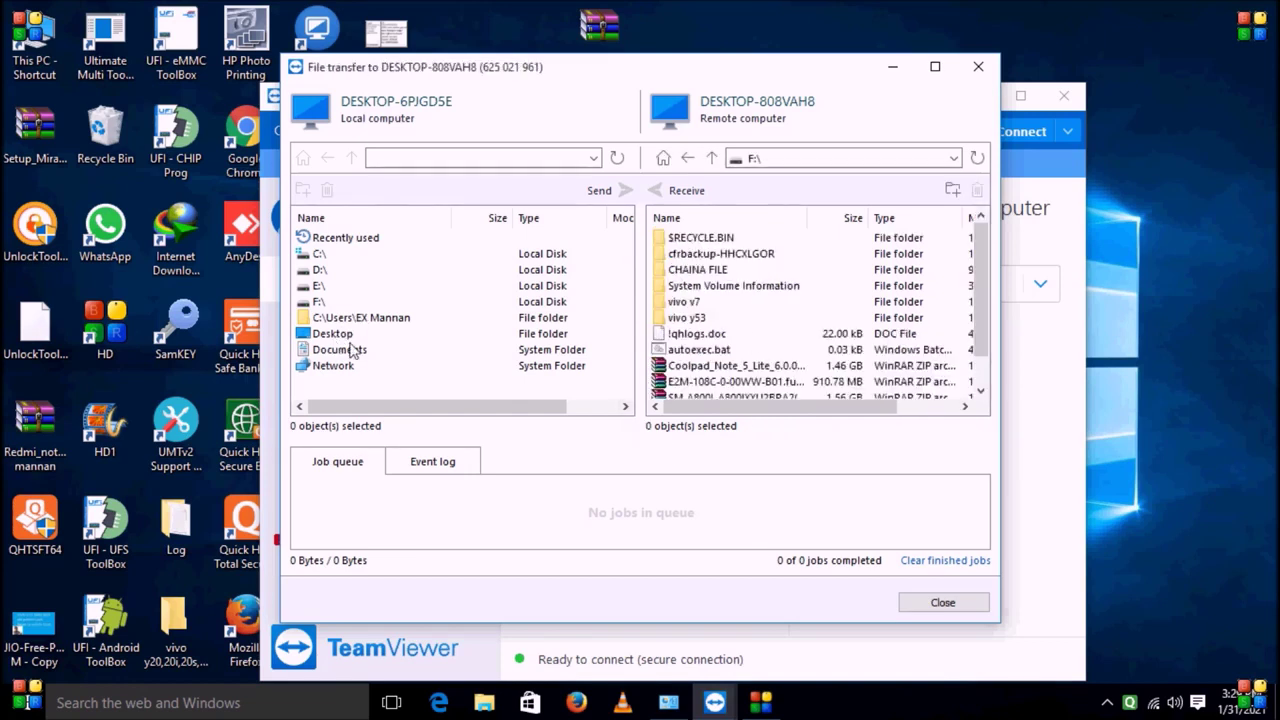
double_click(336, 332)
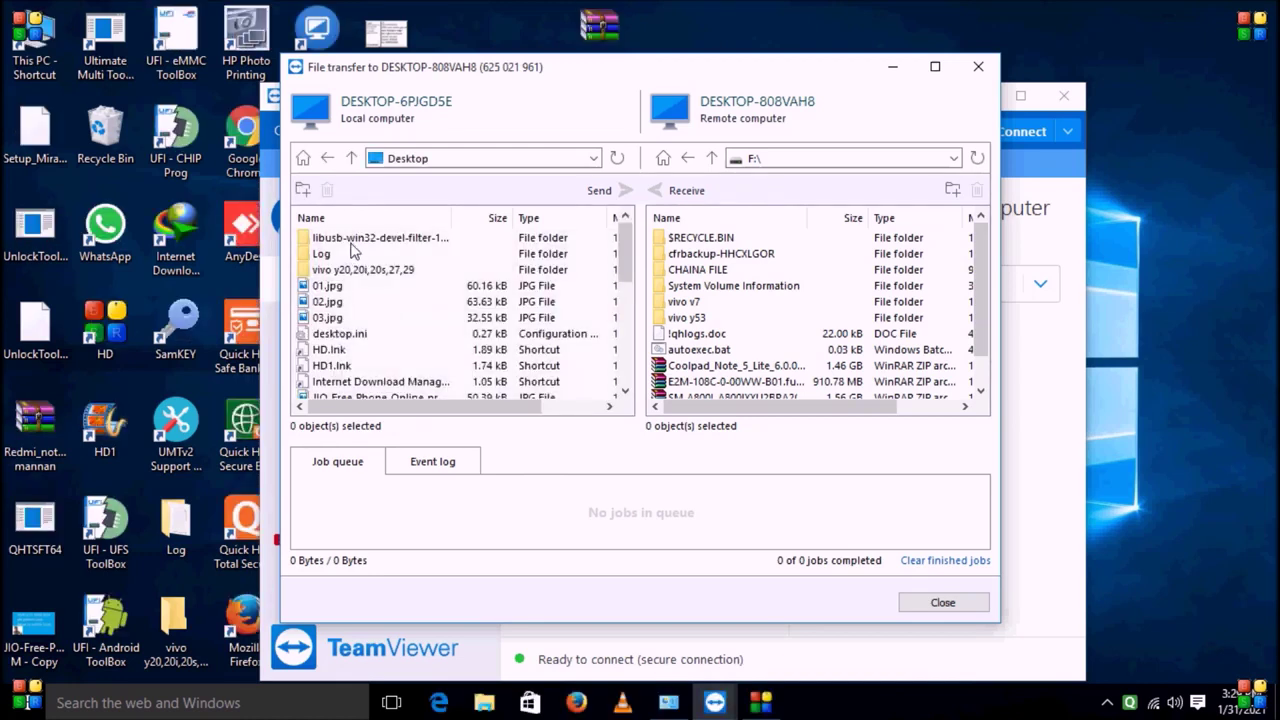
scroll(404, 300, down, 2)
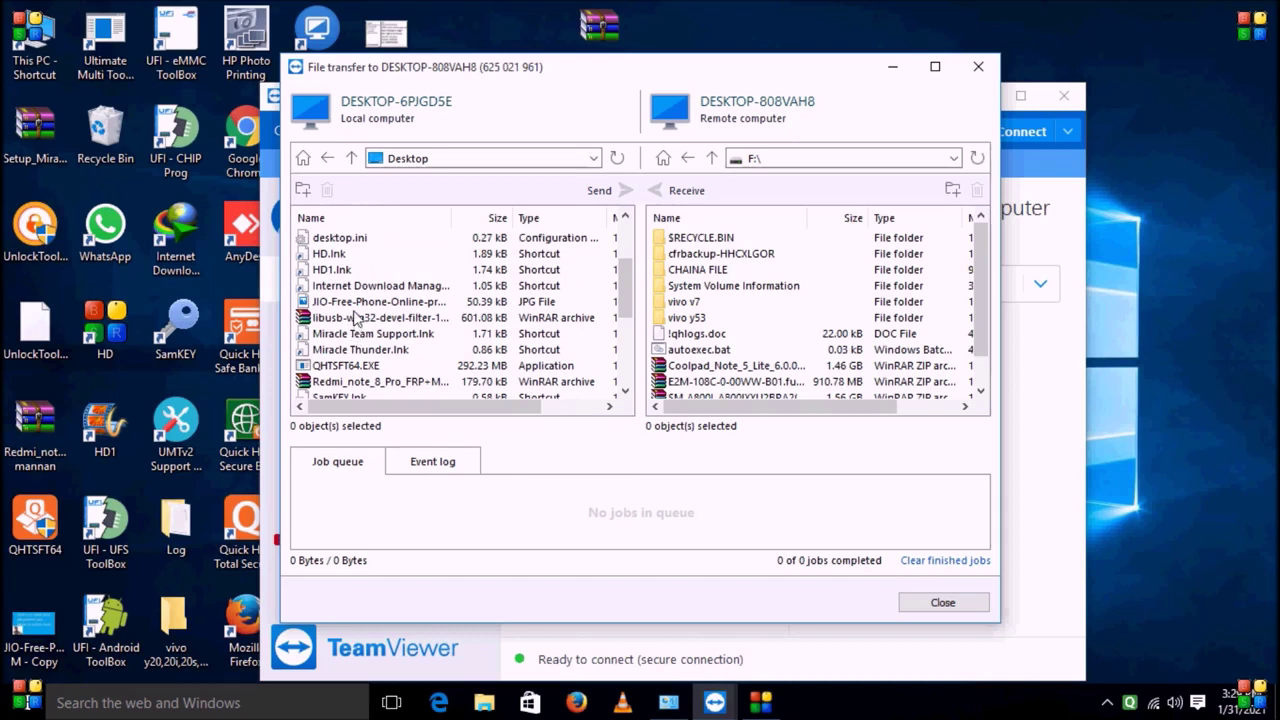
click(333, 319)
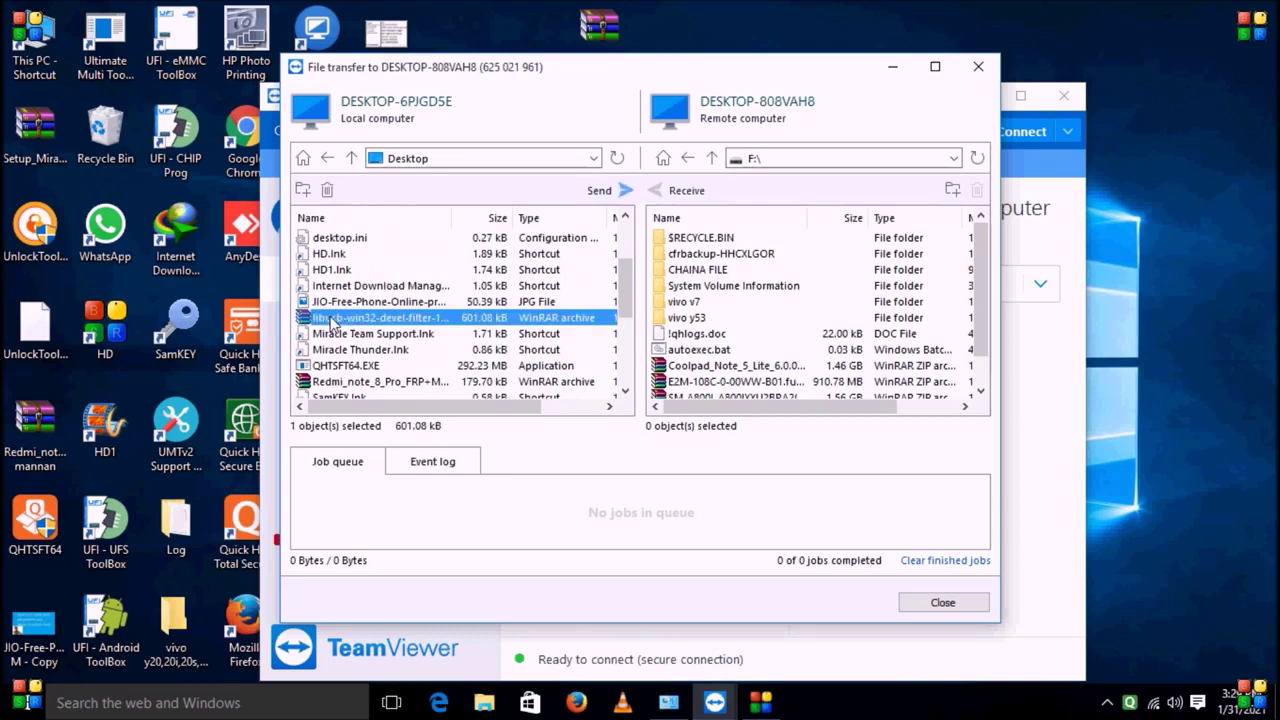
drag(333, 319, 776, 316)
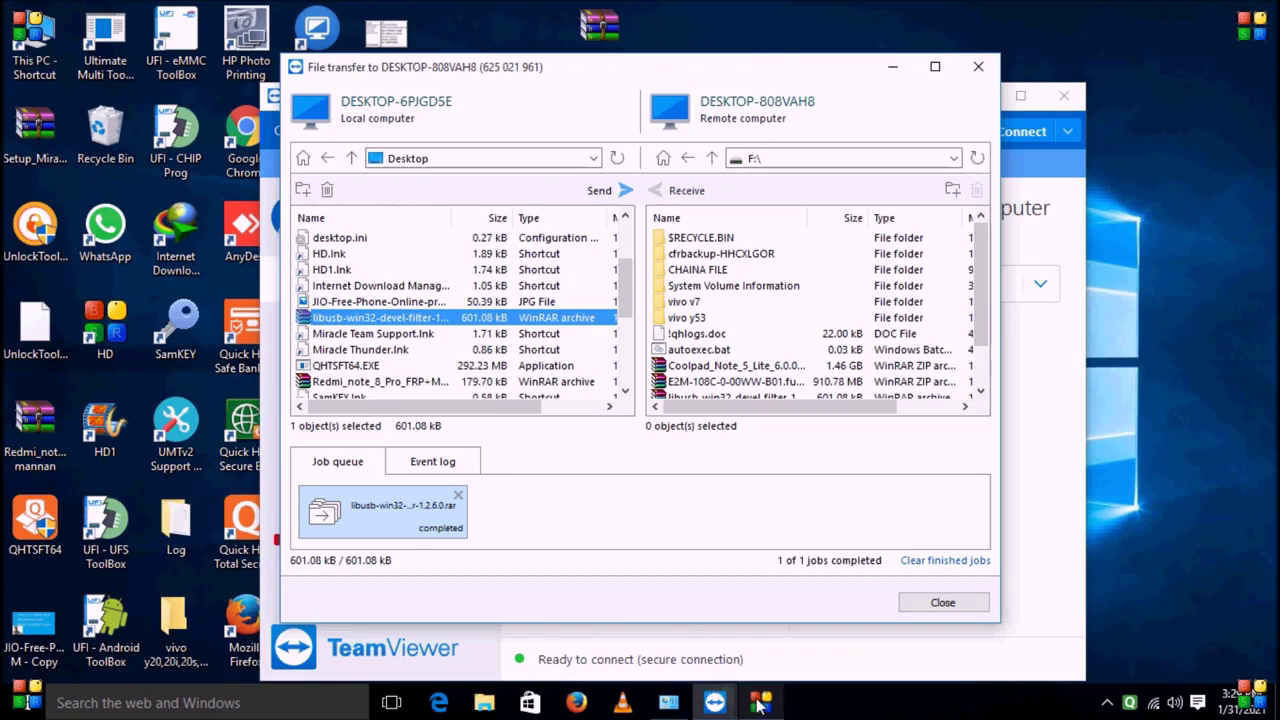
Return to the DESKTOP-808VAH8 session and copy the libusb-win32-devel-filter-1.2.6.0 archive from drive F: to the remote desktop, closing File Explorer
mouse_move(742, 707)
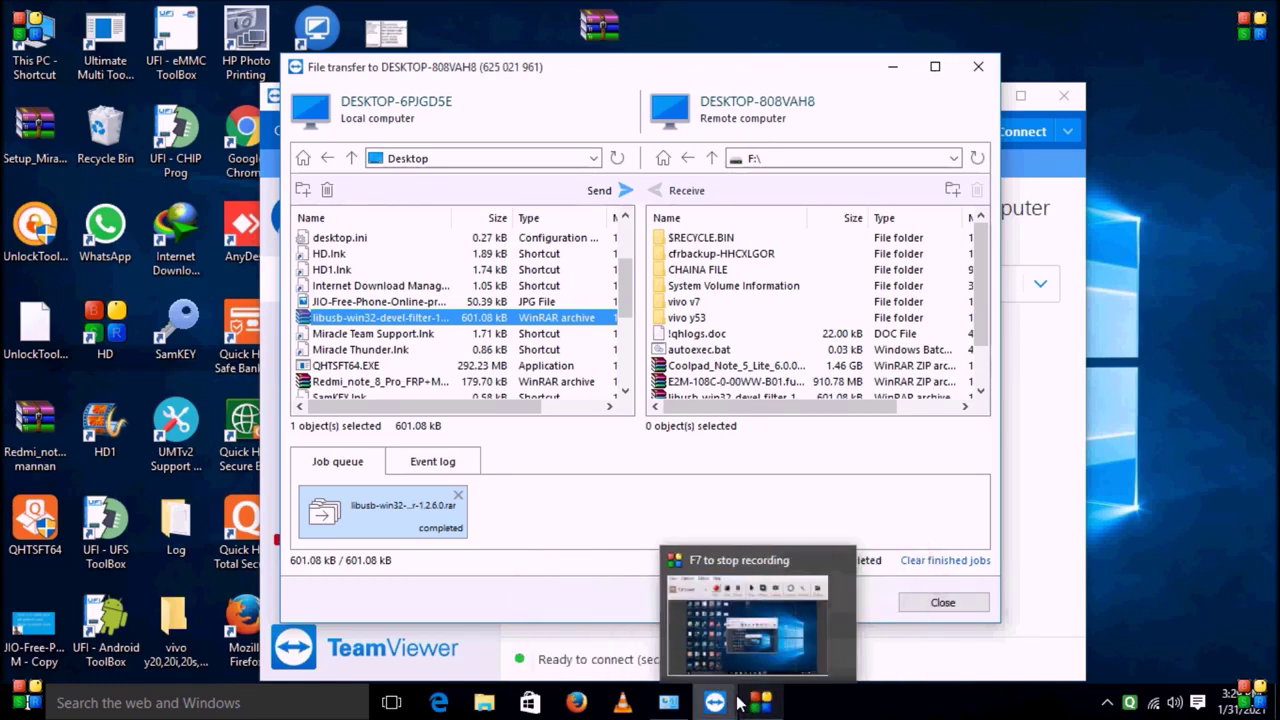
click(736, 695)
click(735, 656)
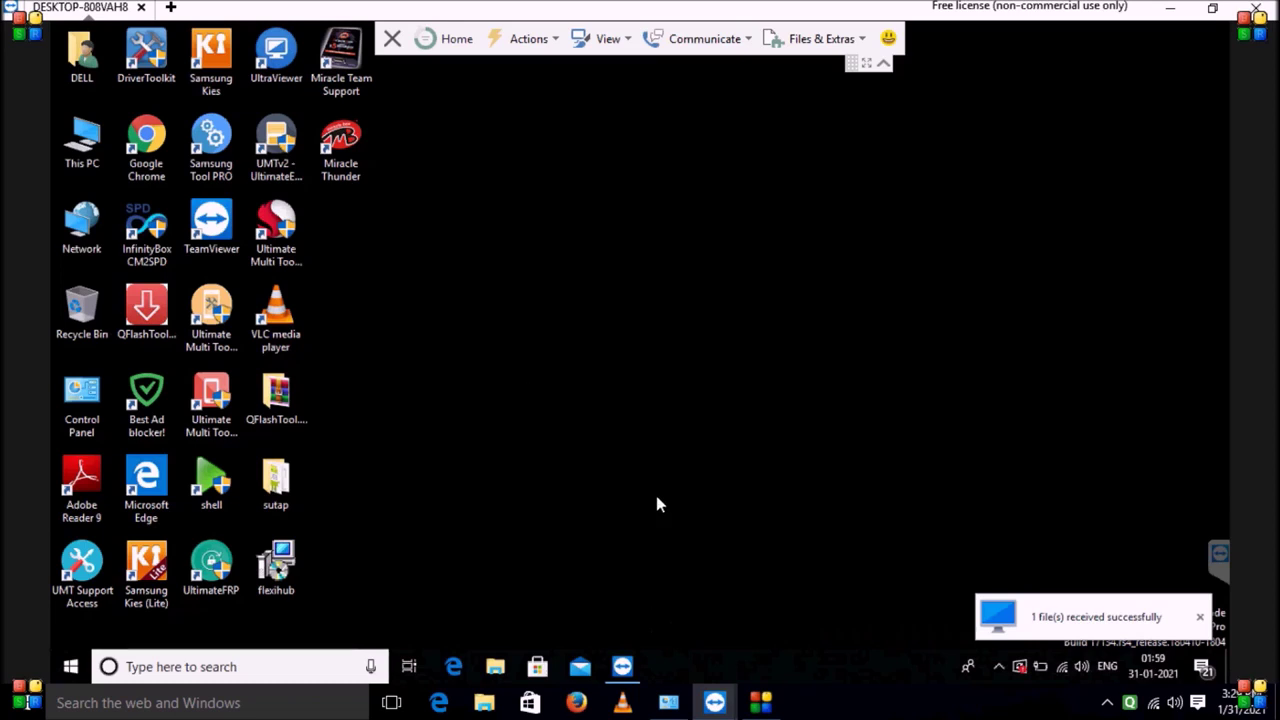
key(super+e)
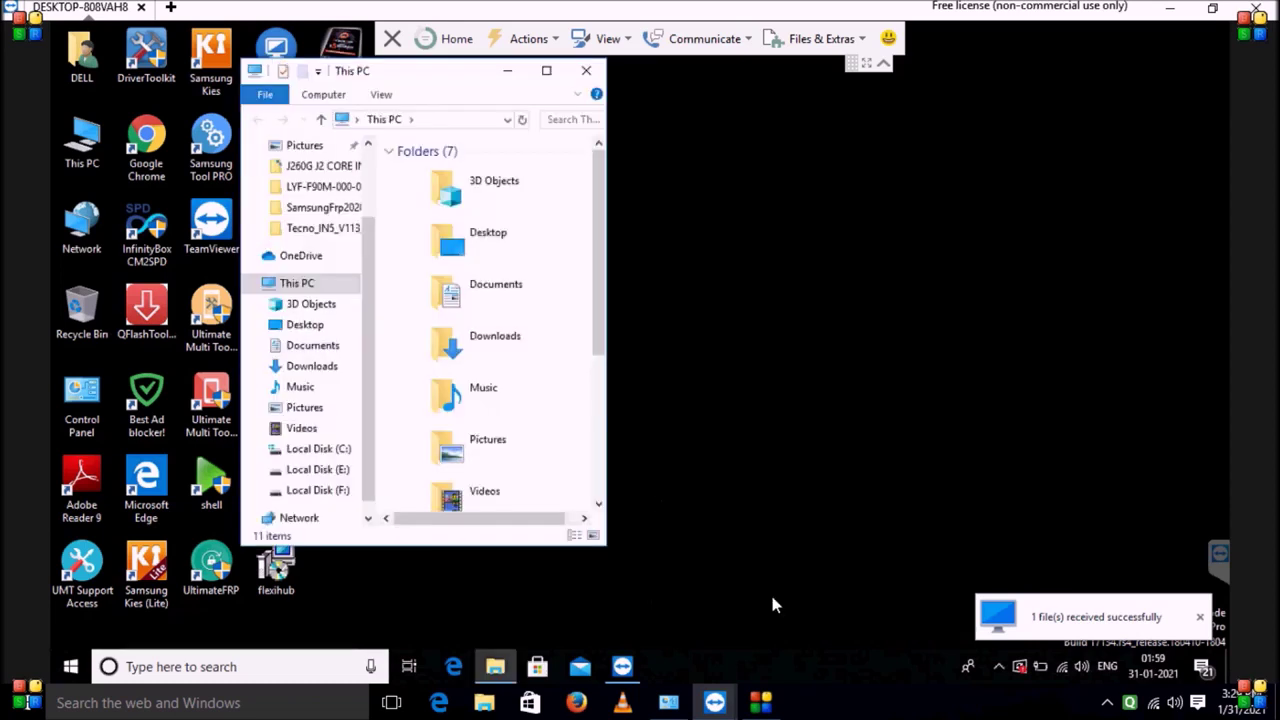
click(336, 491)
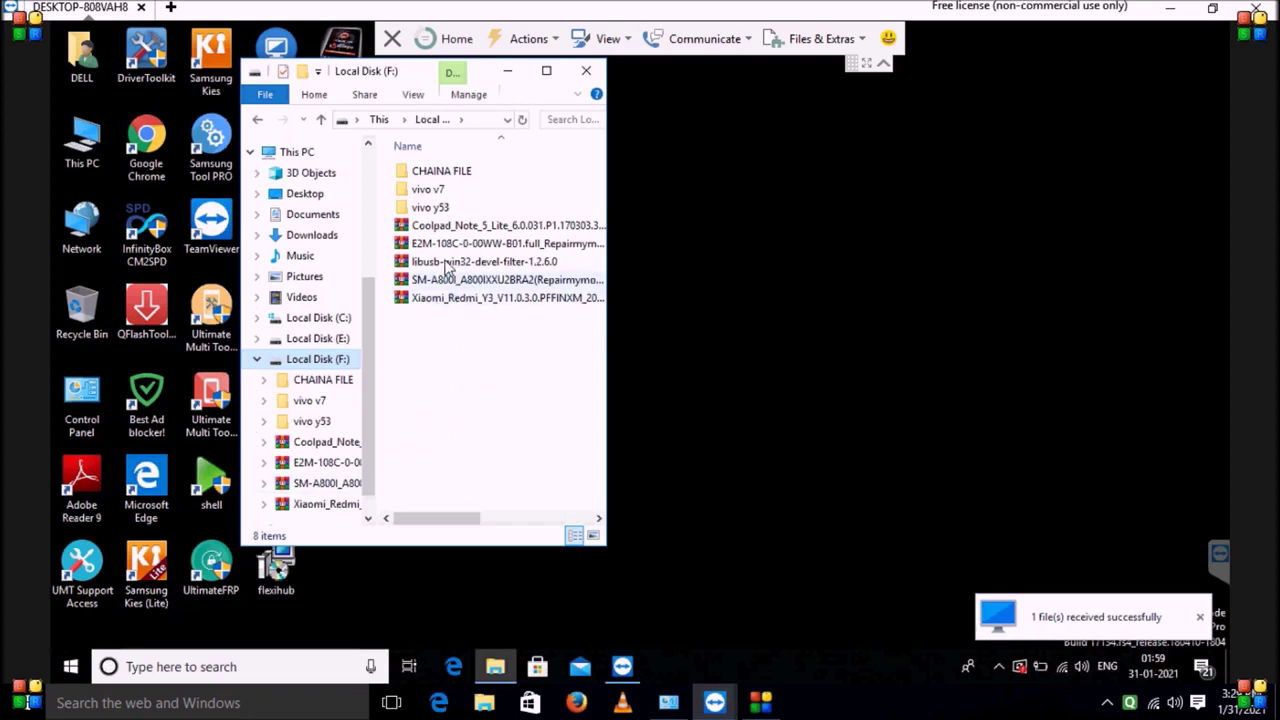
drag(445, 263, 708, 303)
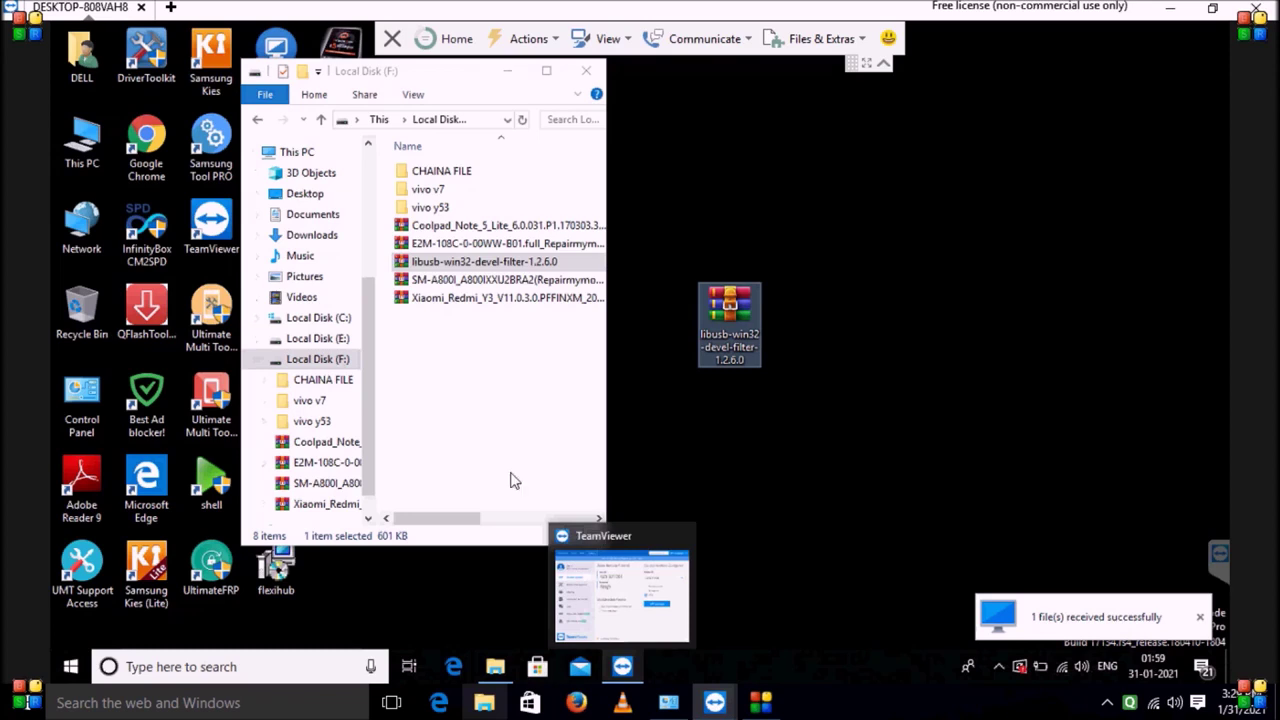
click(590, 78)
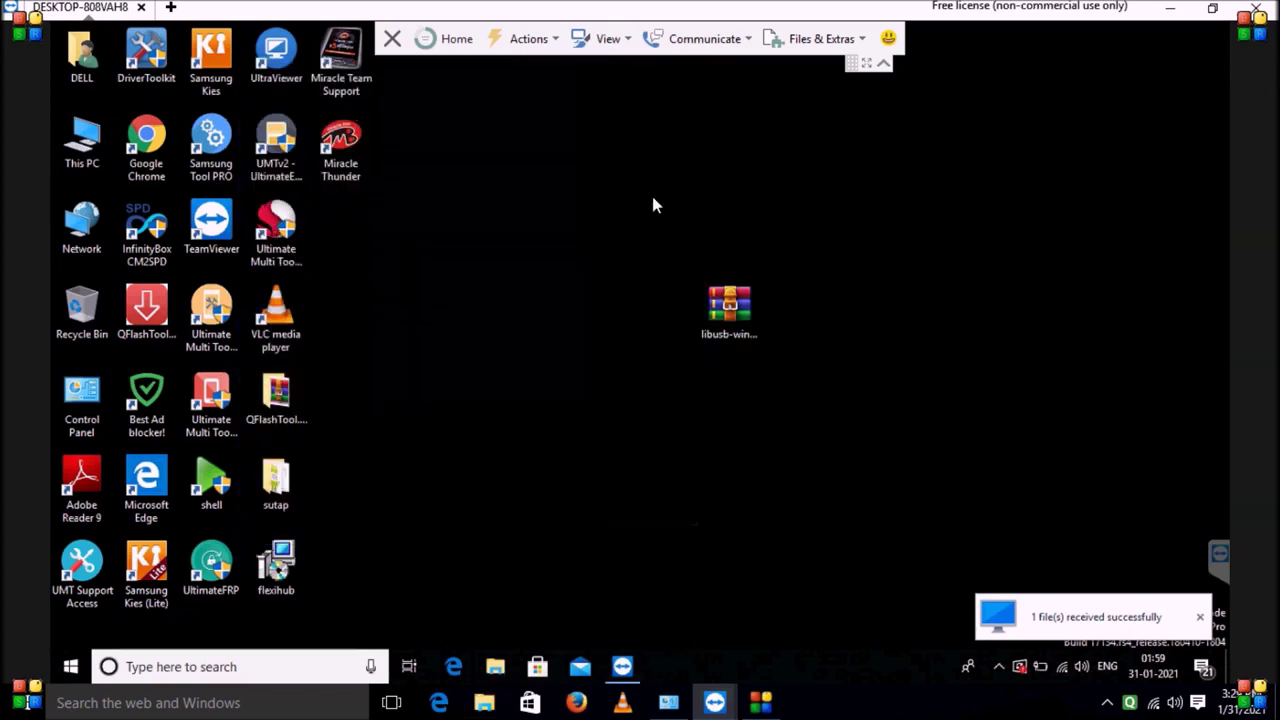
Extract the libusb-win32-devel-filter-1.2.6.0 archive into its own folder on the remote desktop and run its installer, allowing it to make changes
right_click(749, 310)
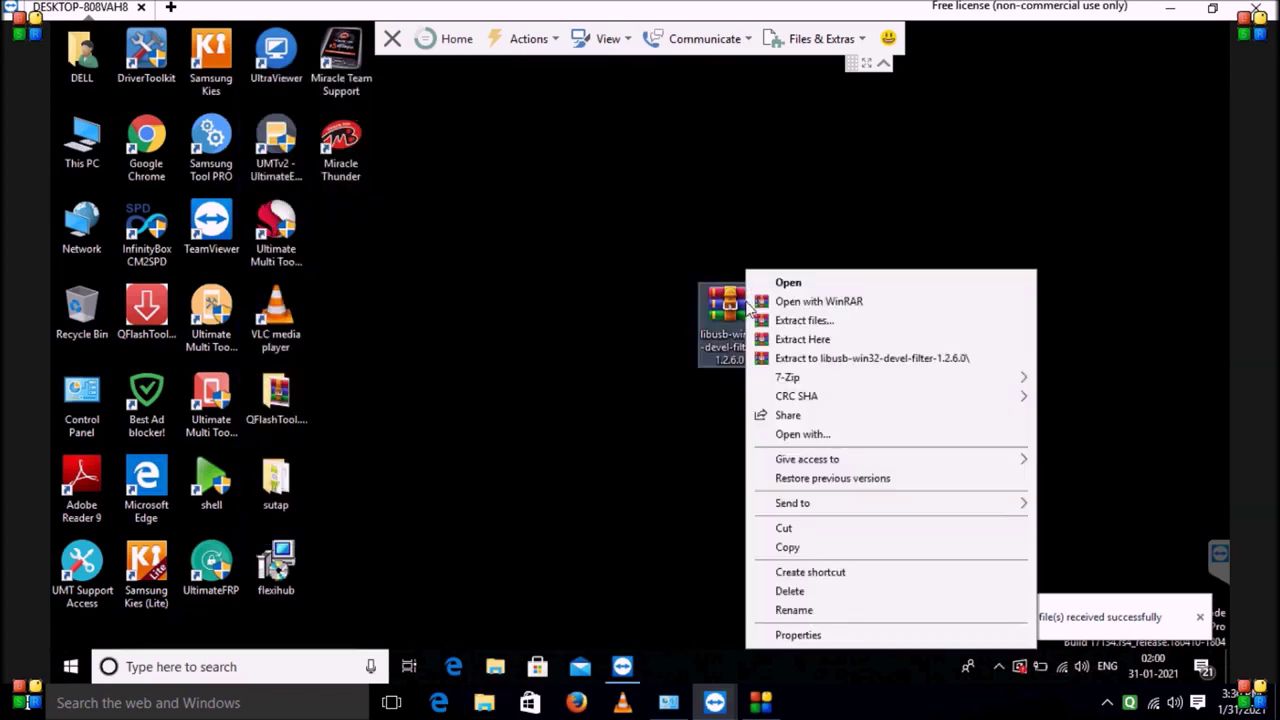
click(813, 358)
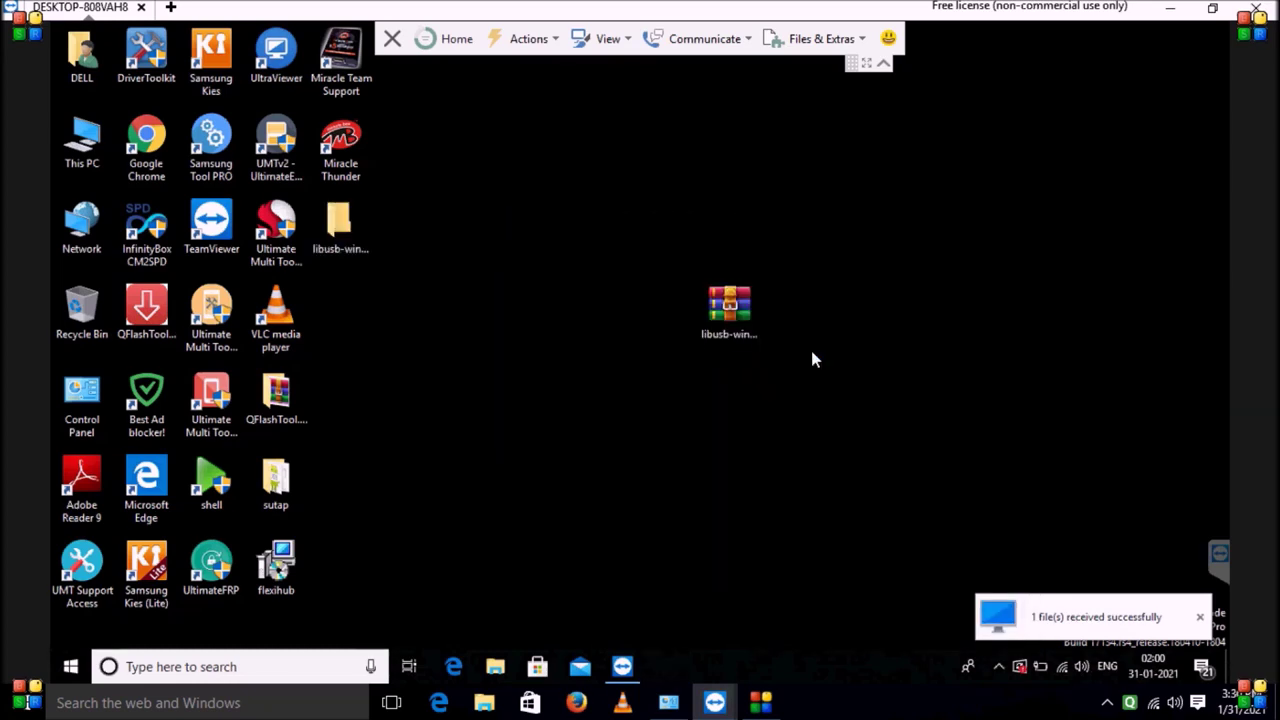
double_click(353, 240)
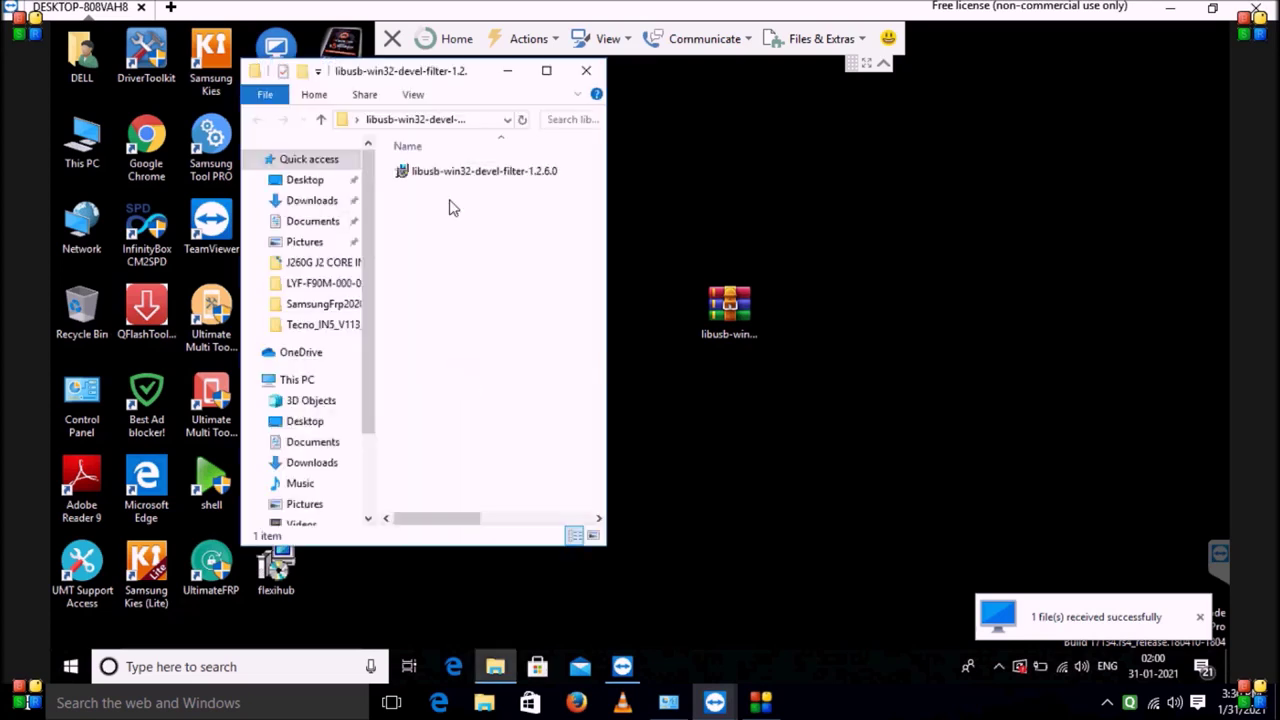
double_click(470, 177)
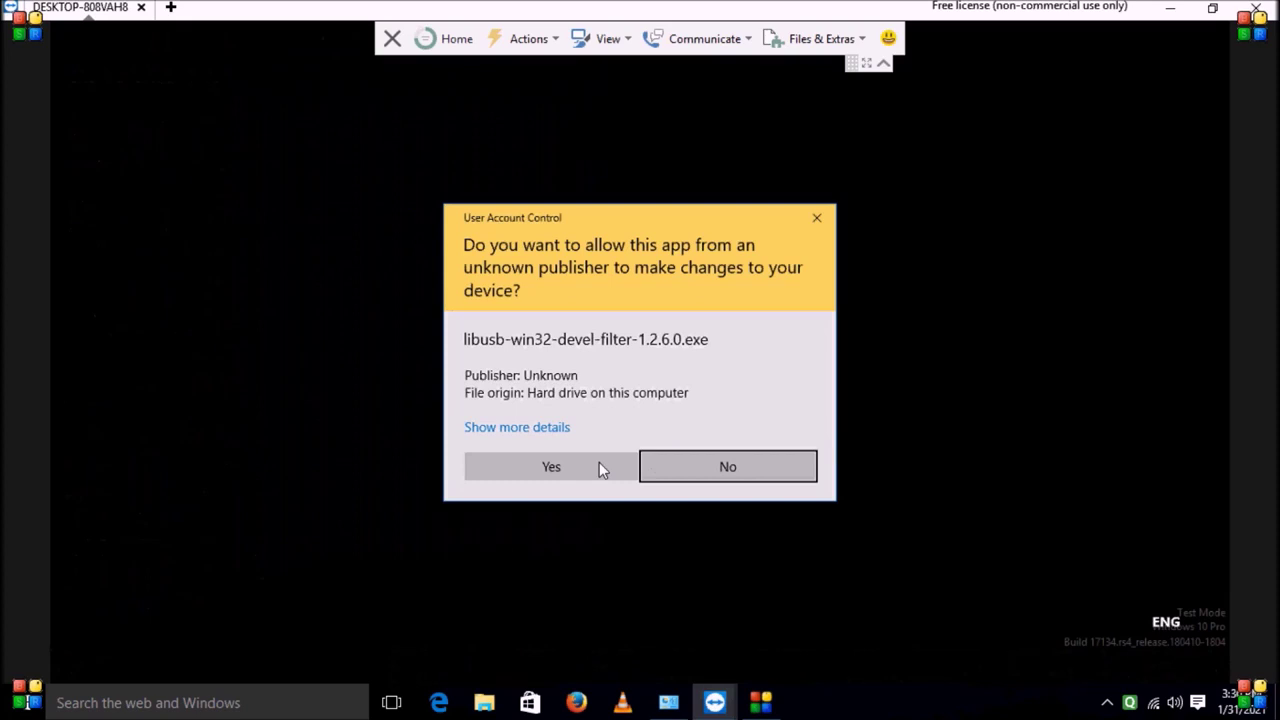
click(600, 466)
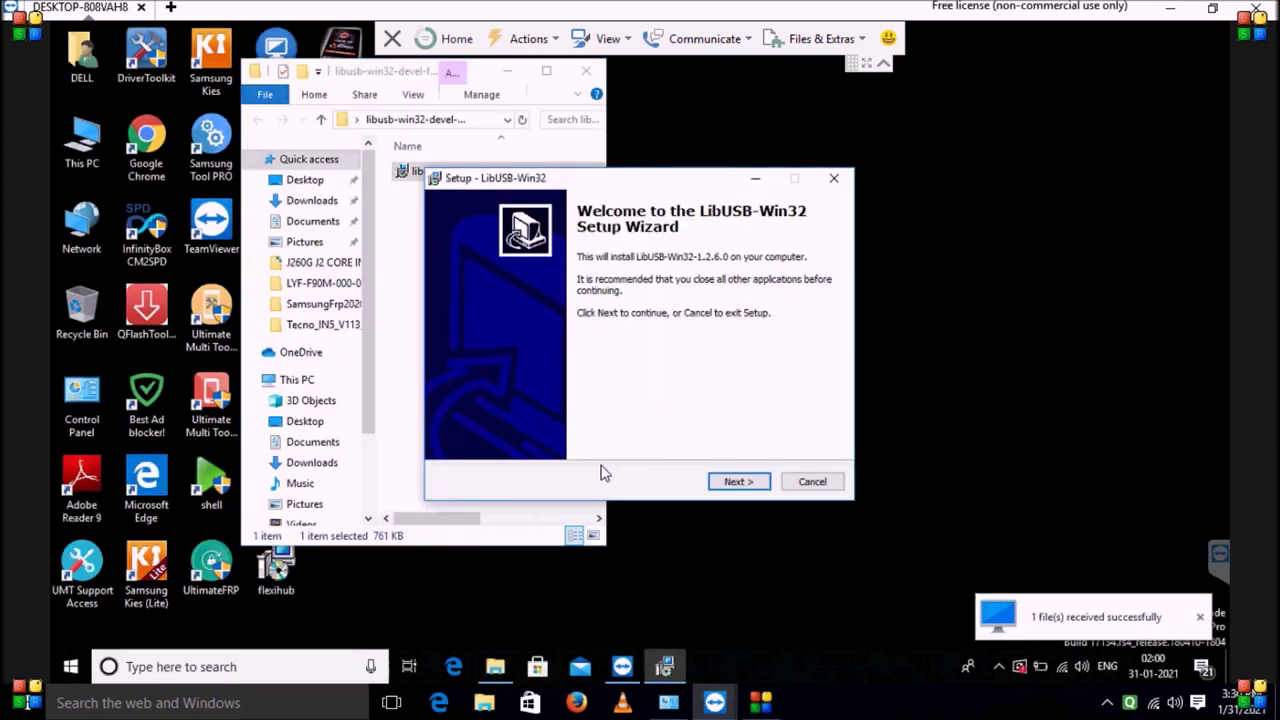
Install LibUSB-Win32 with the license accepted and the default destination and Start Menu folder, finishing setup with the filter installer wizard launched
click(739, 481)
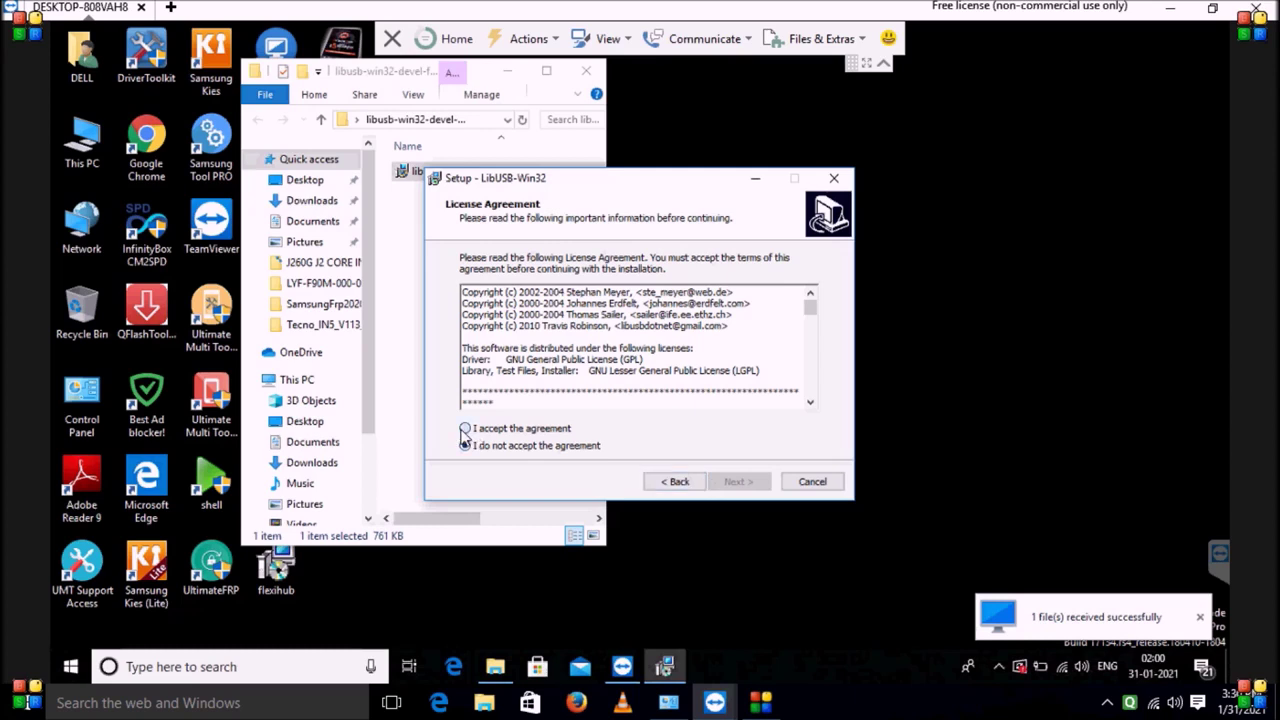
click(465, 429)
click(737, 482)
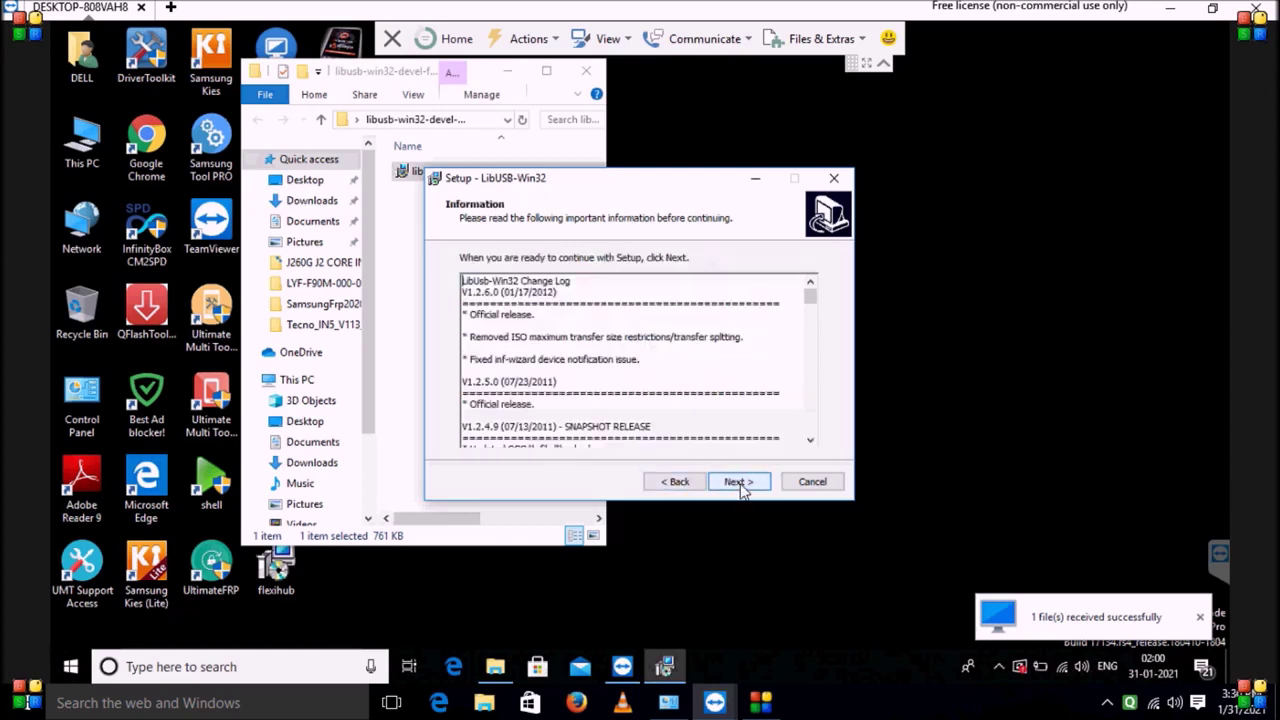
click(738, 482)
click(737, 482)
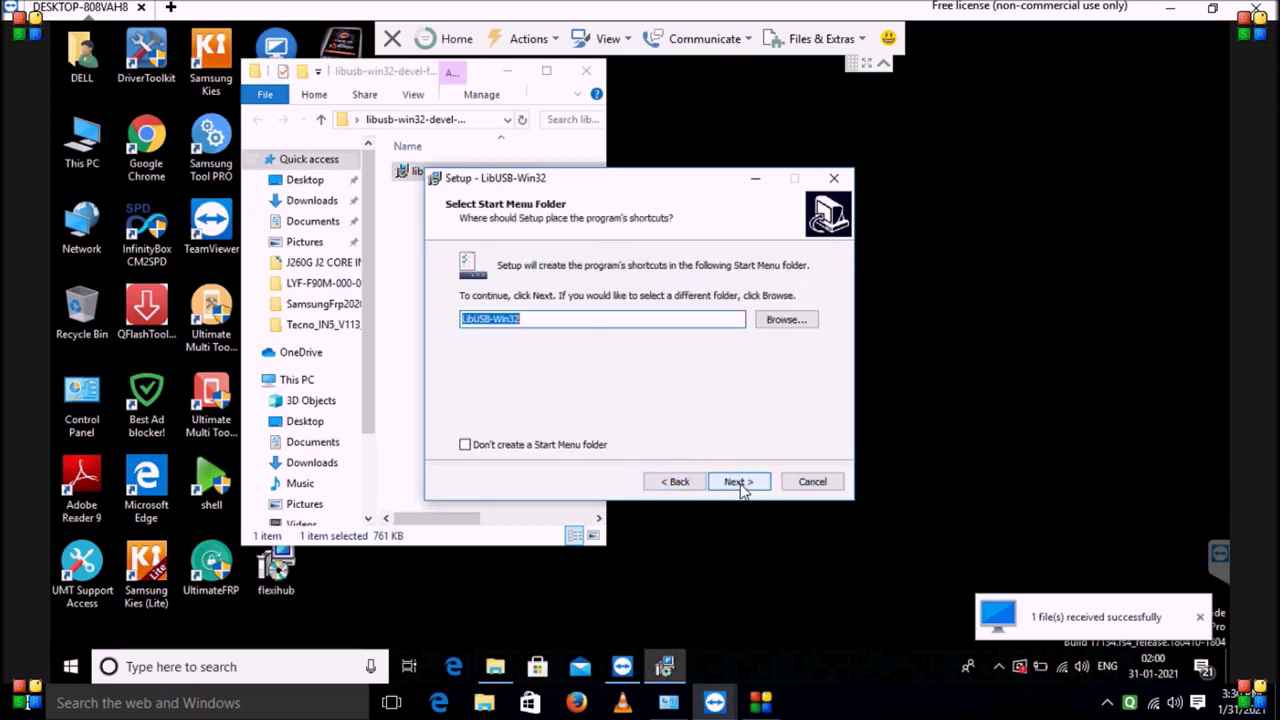
click(738, 482)
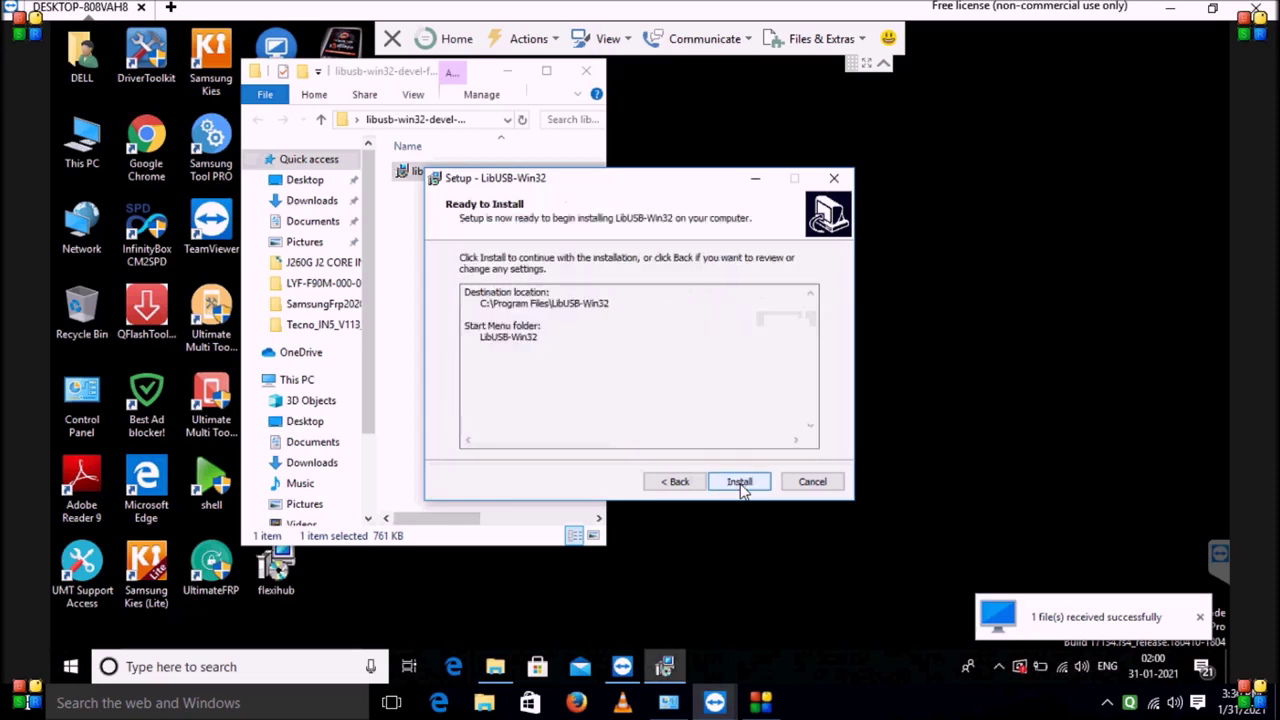
click(739, 482)
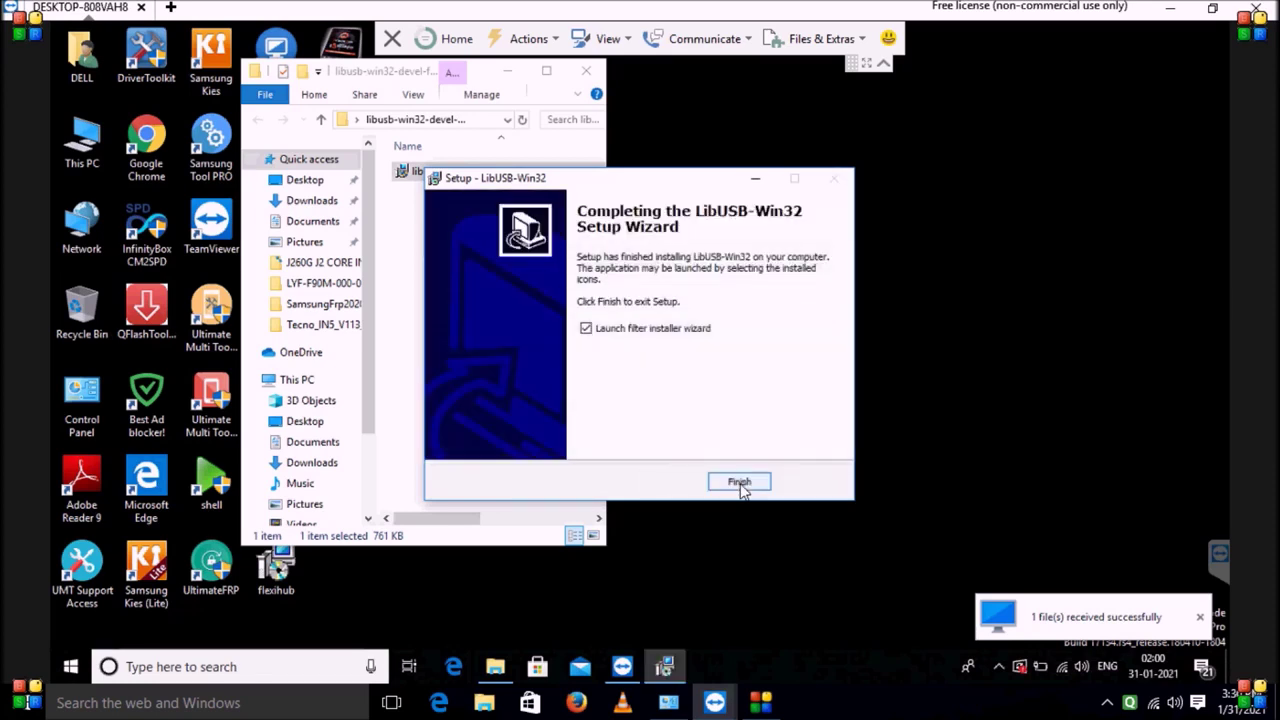
click(739, 482)
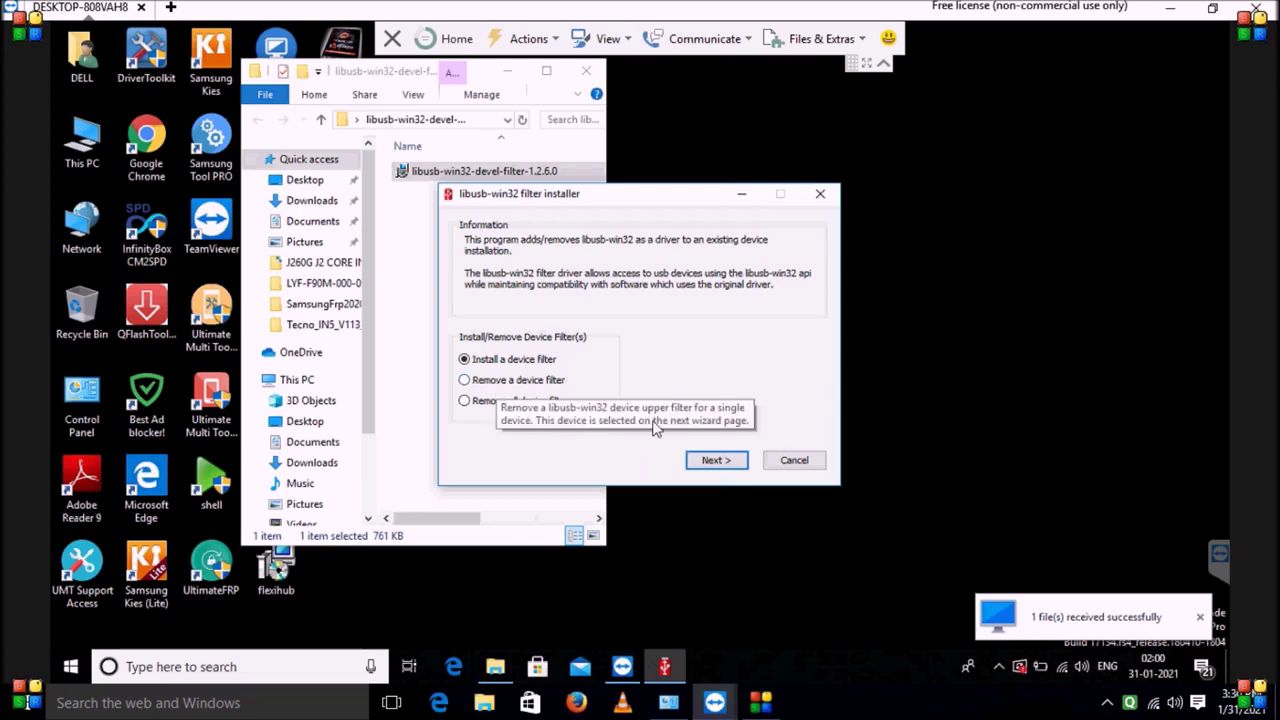
Proceed to the filter installer's device selection, cancel without installing a device filter, and close the extracted folder's window
click(700, 460)
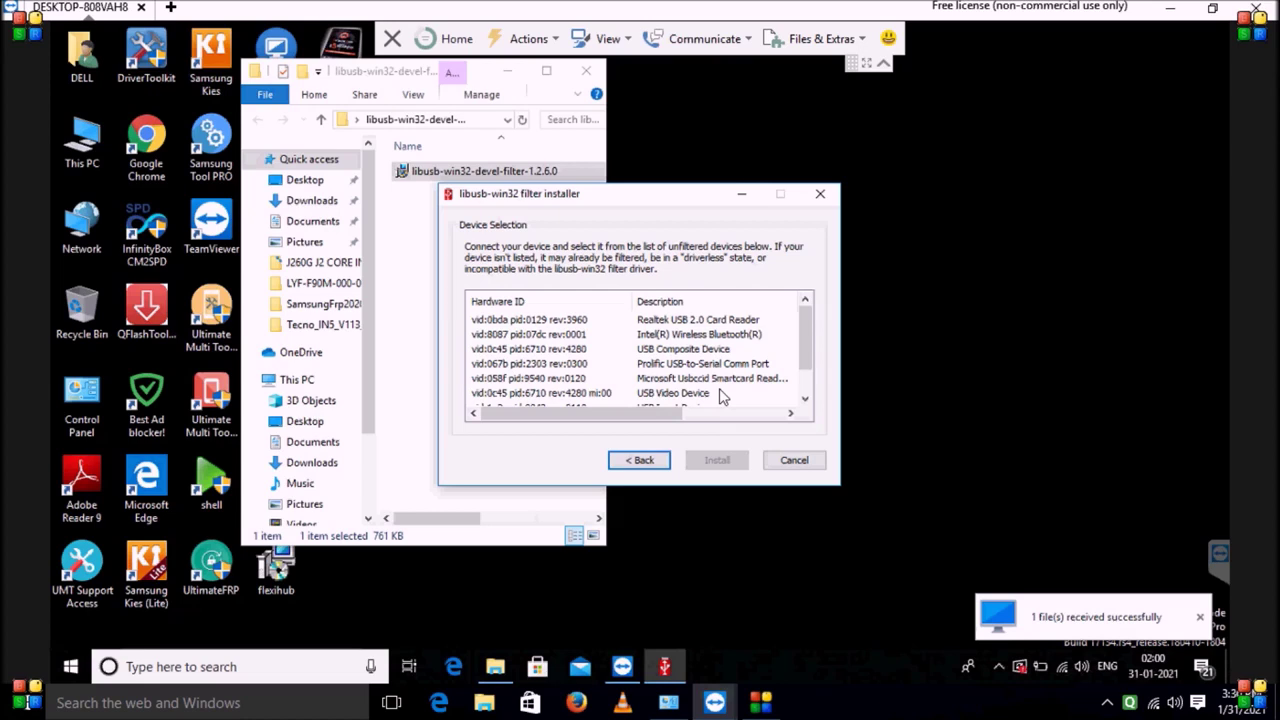
click(787, 462)
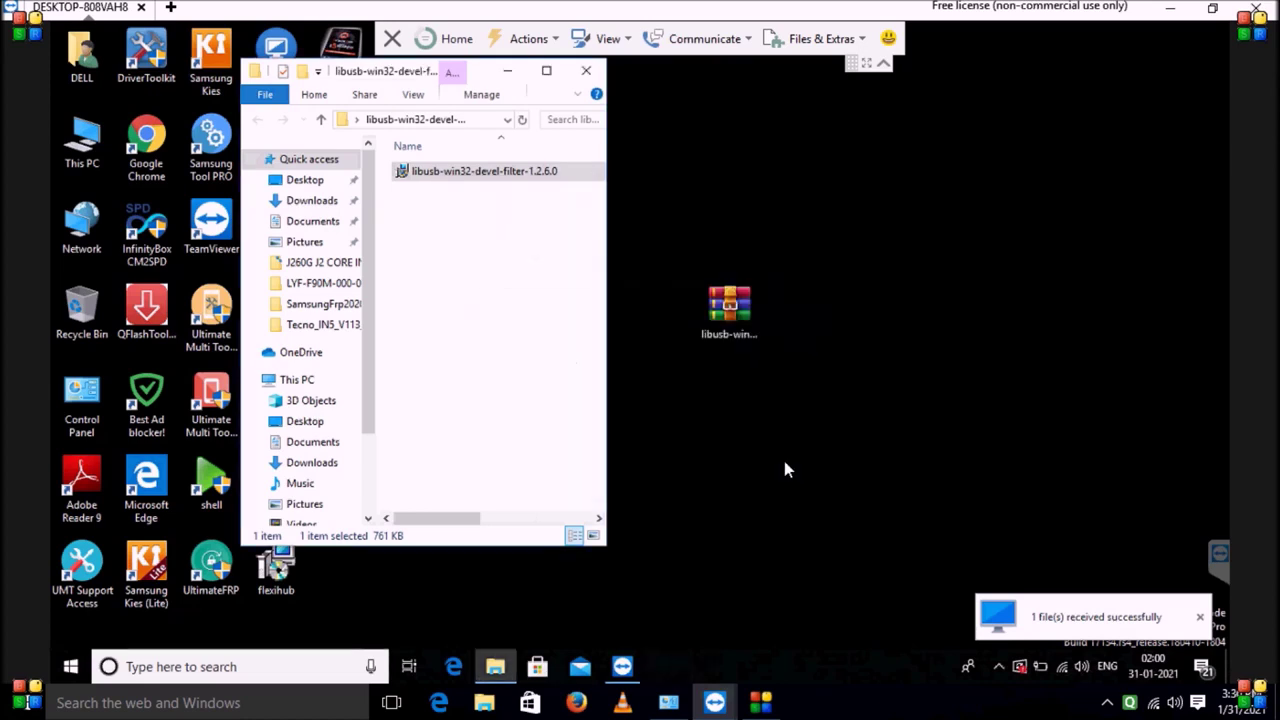
click(585, 74)
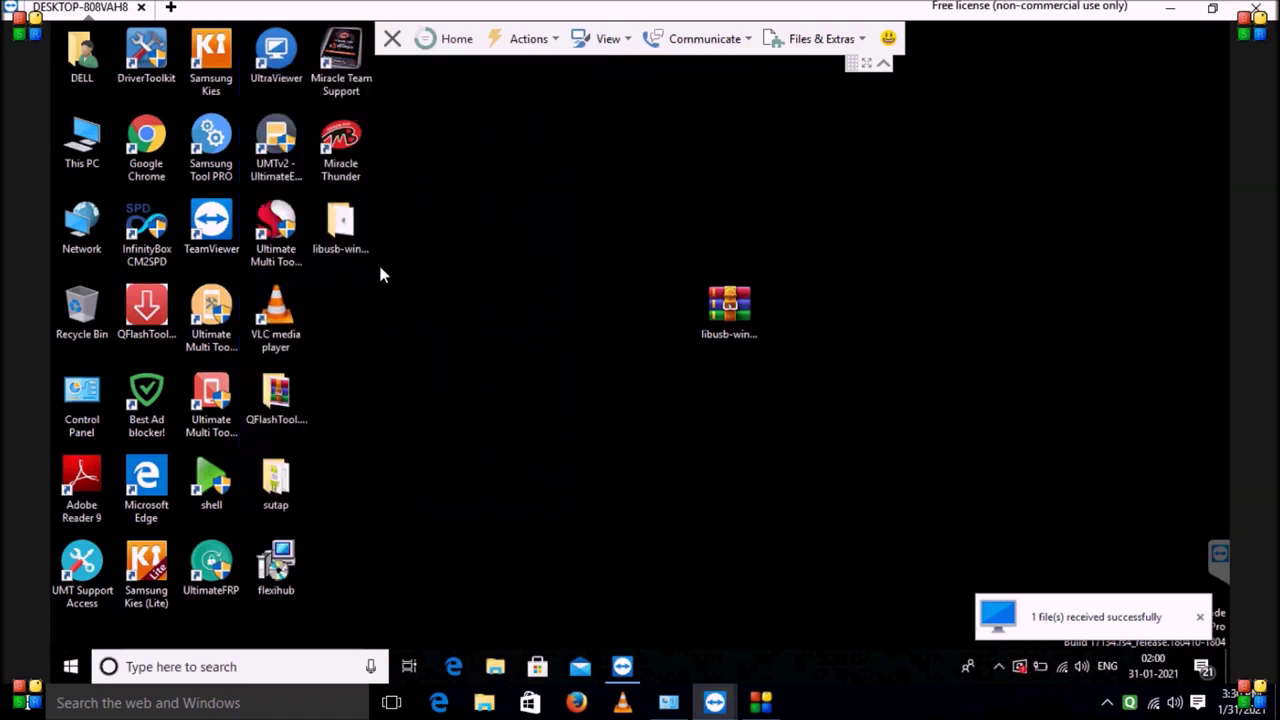
Open Miracle Thunder on the remote desktop, dismiss the loading error, and run the dongle check and update
right_click(361, 140)
click(406, 154)
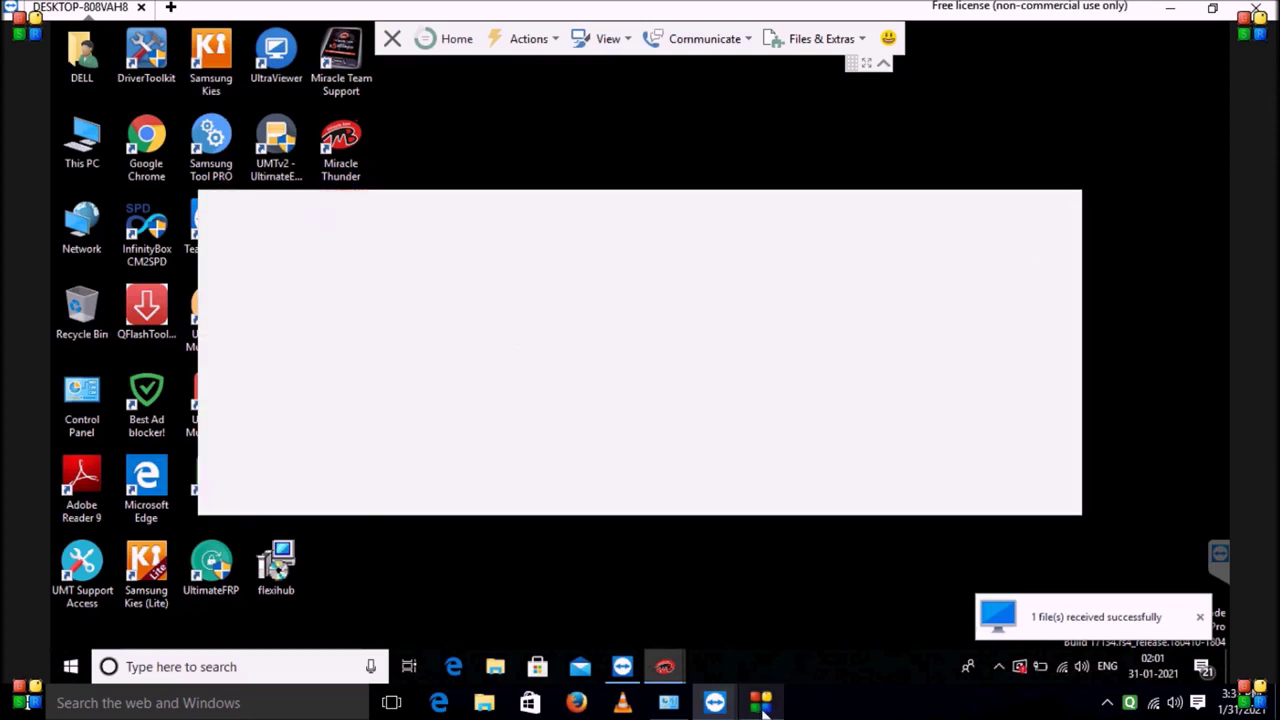
mouse_move(762, 707)
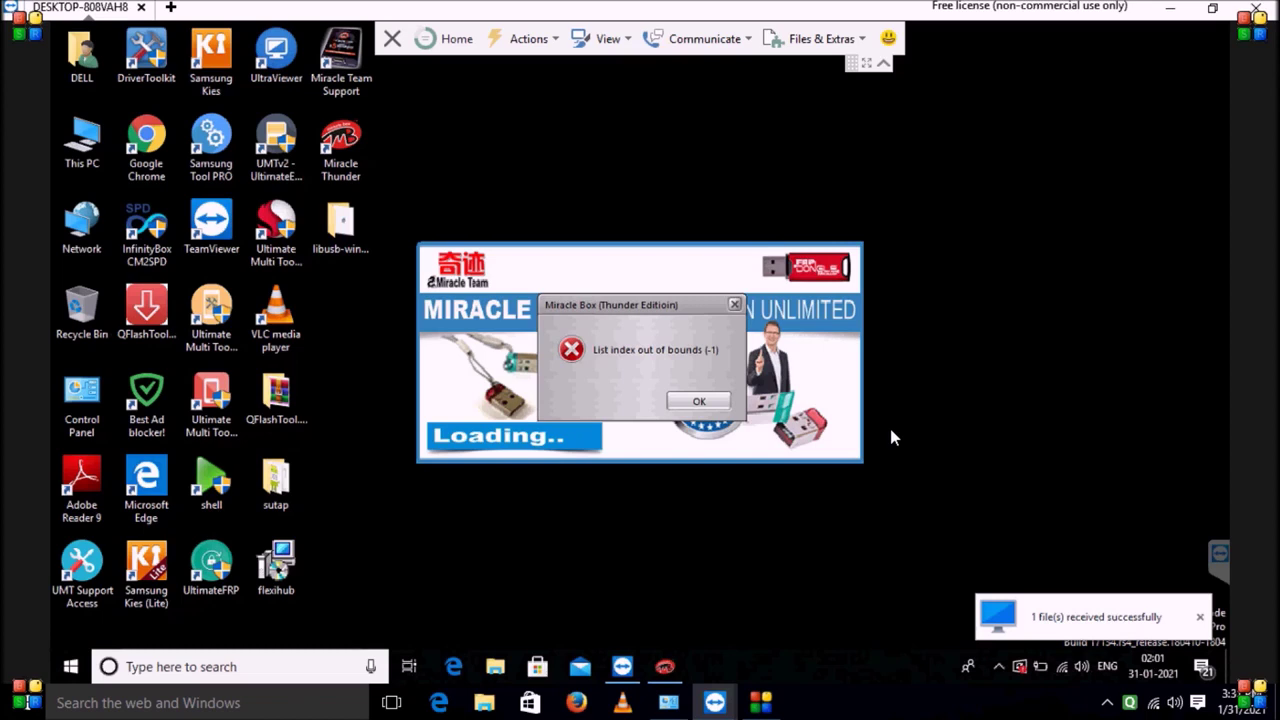
click(700, 402)
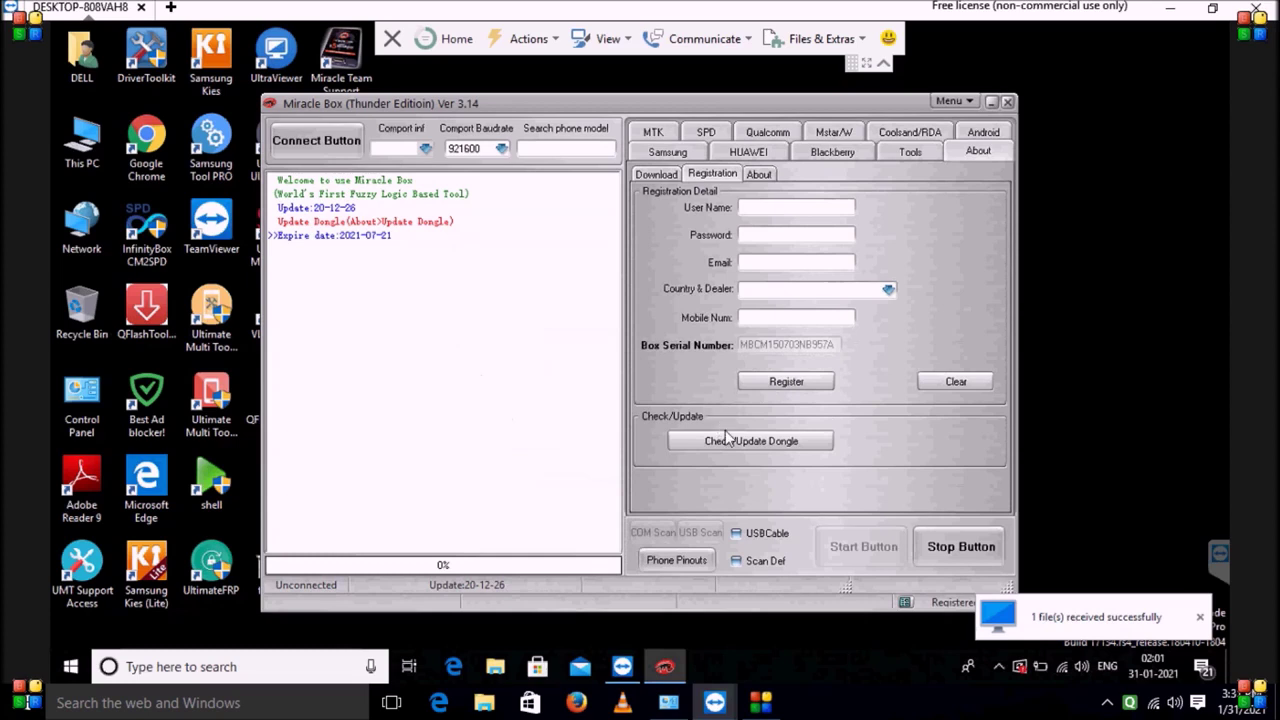
click(751, 445)
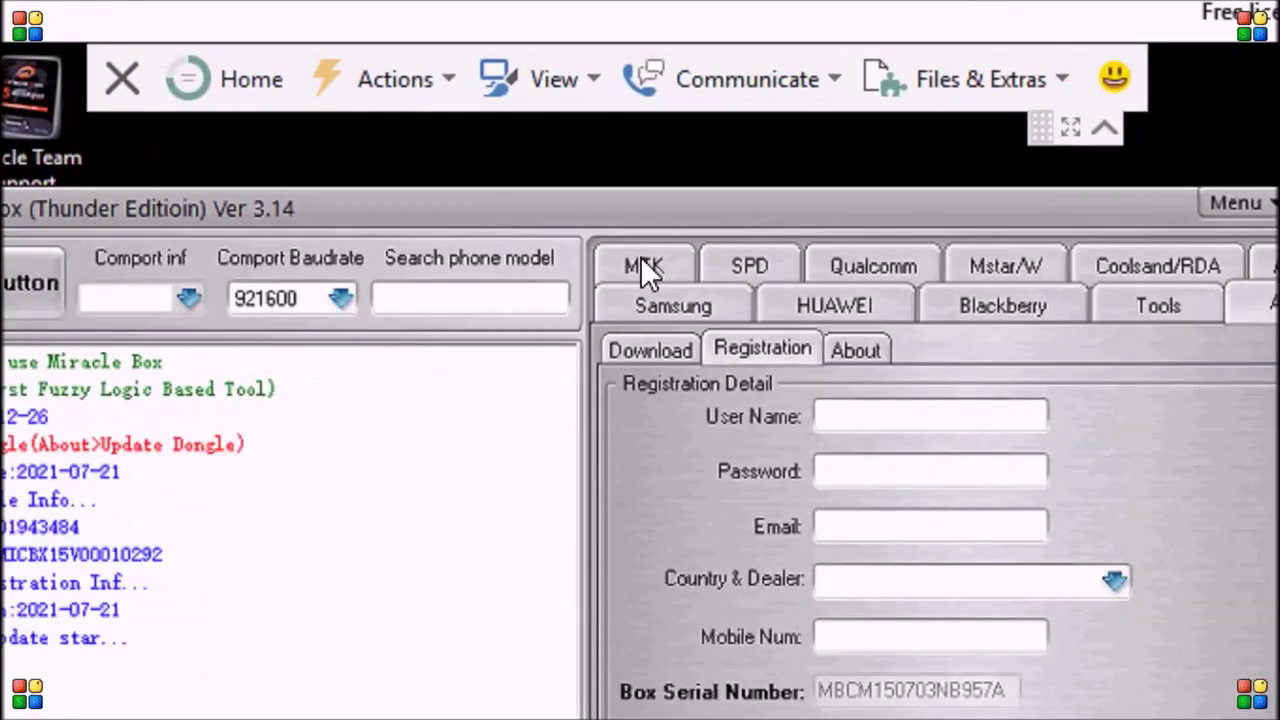
Select the Format operation in the MTK service options, dismiss the error, and choose OPPO A71 as the phone model
click(643, 268)
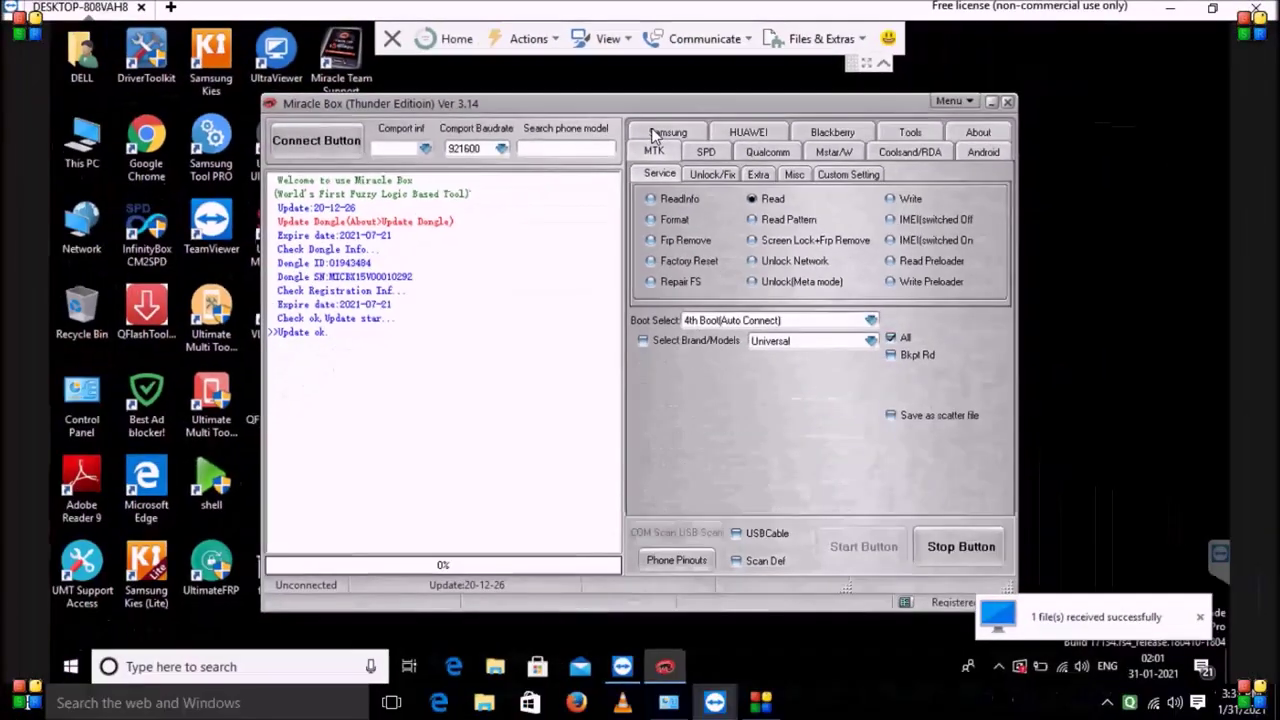
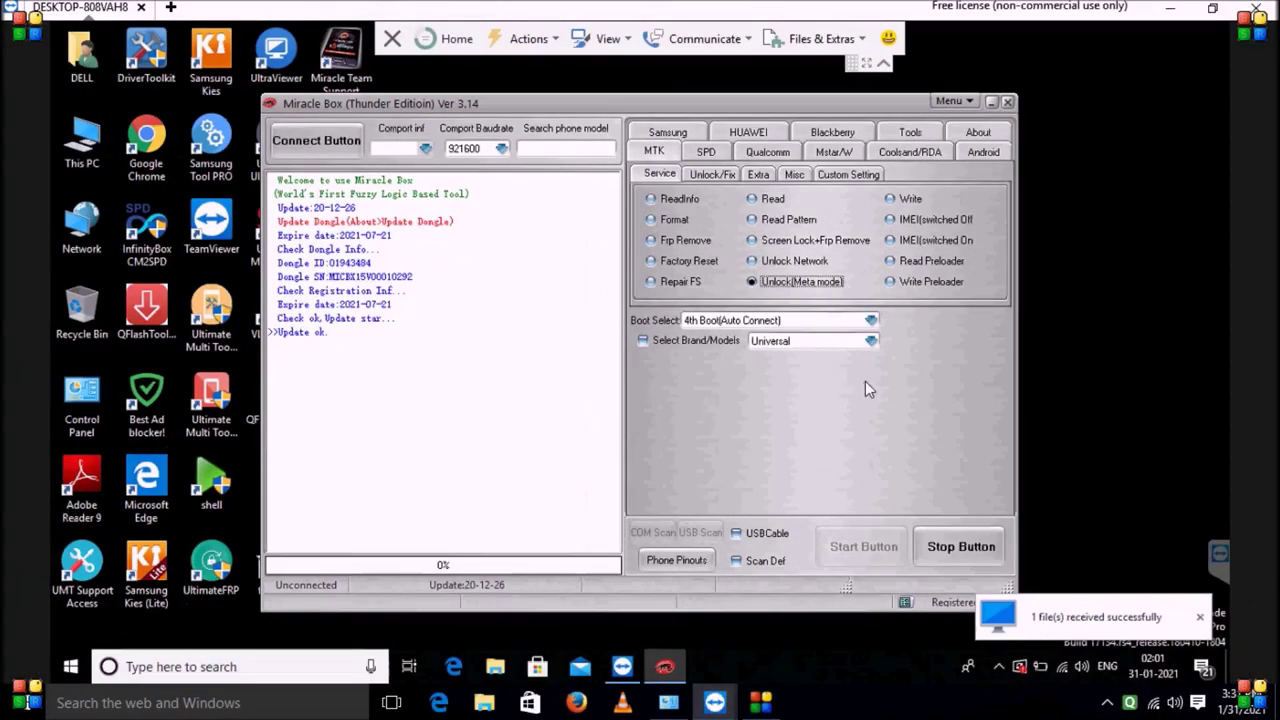
click(655, 221)
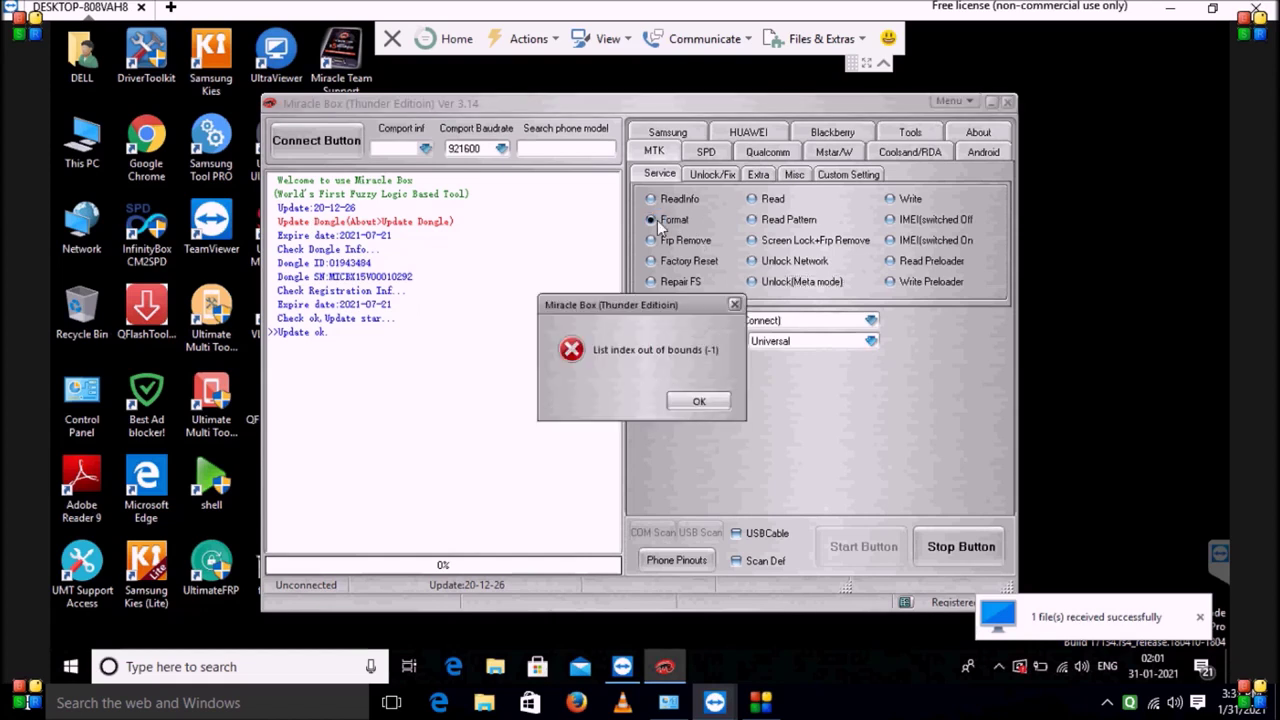
click(697, 401)
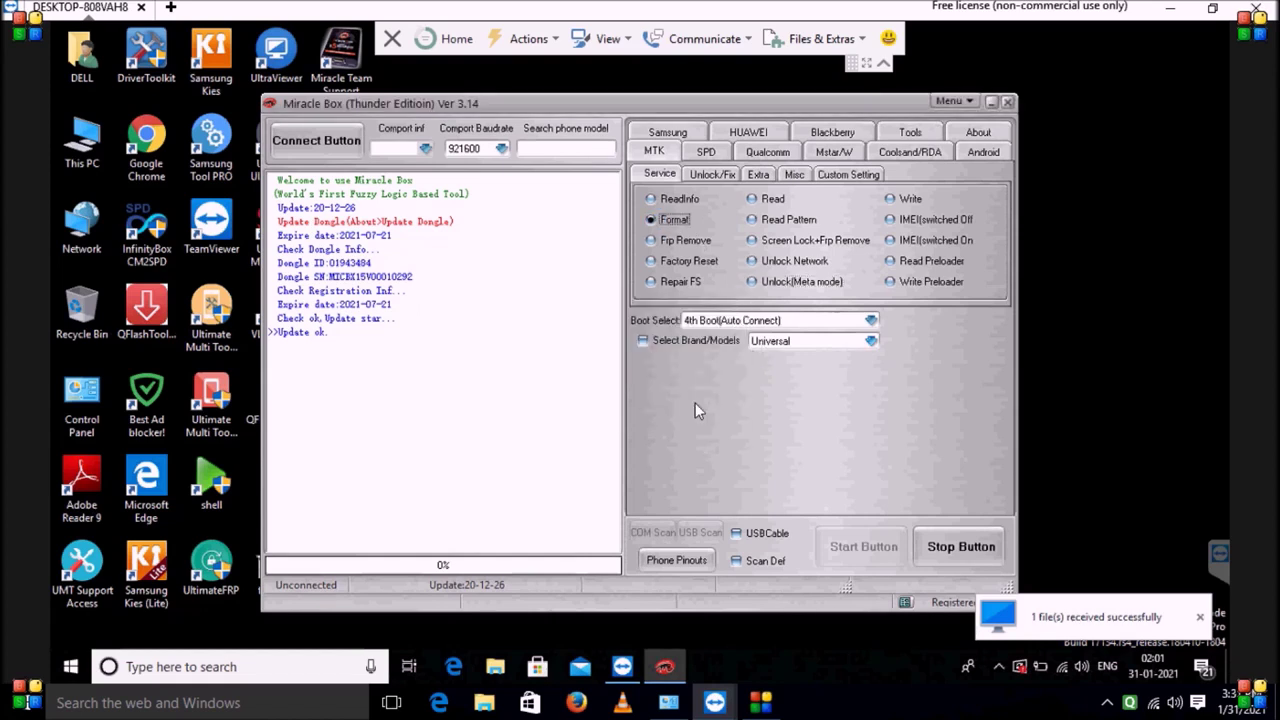
click(872, 341)
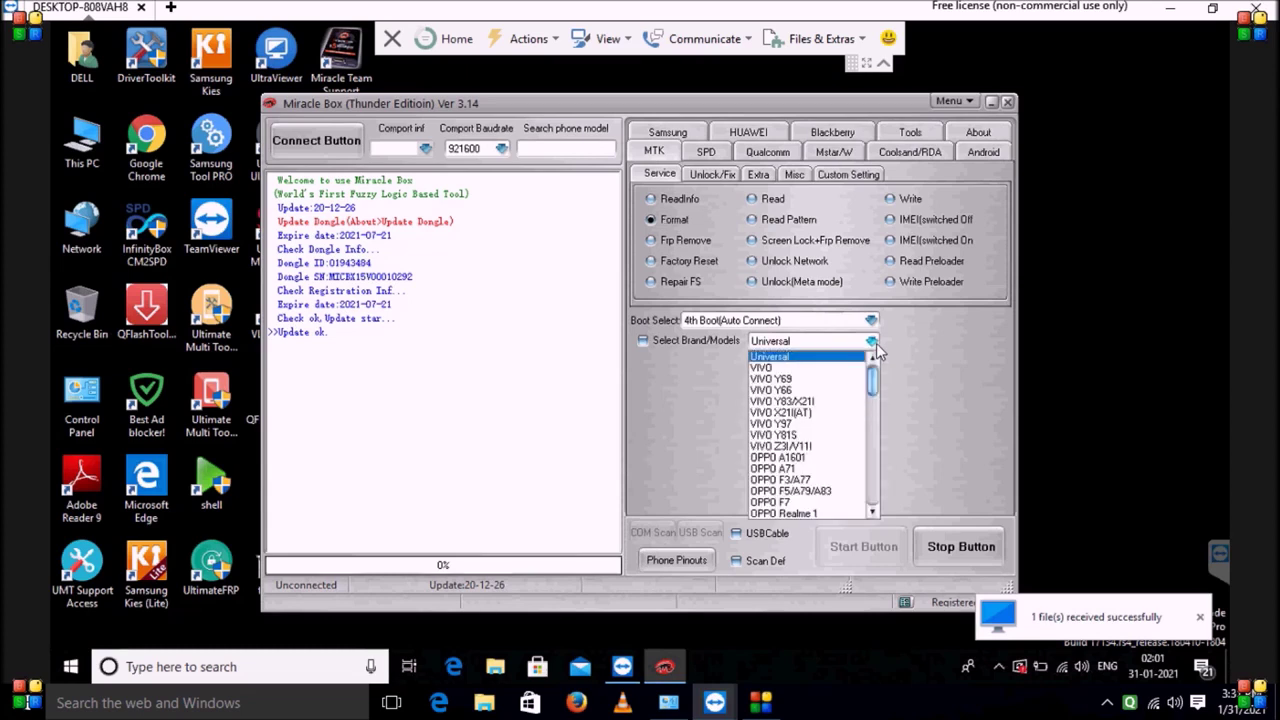
click(785, 468)
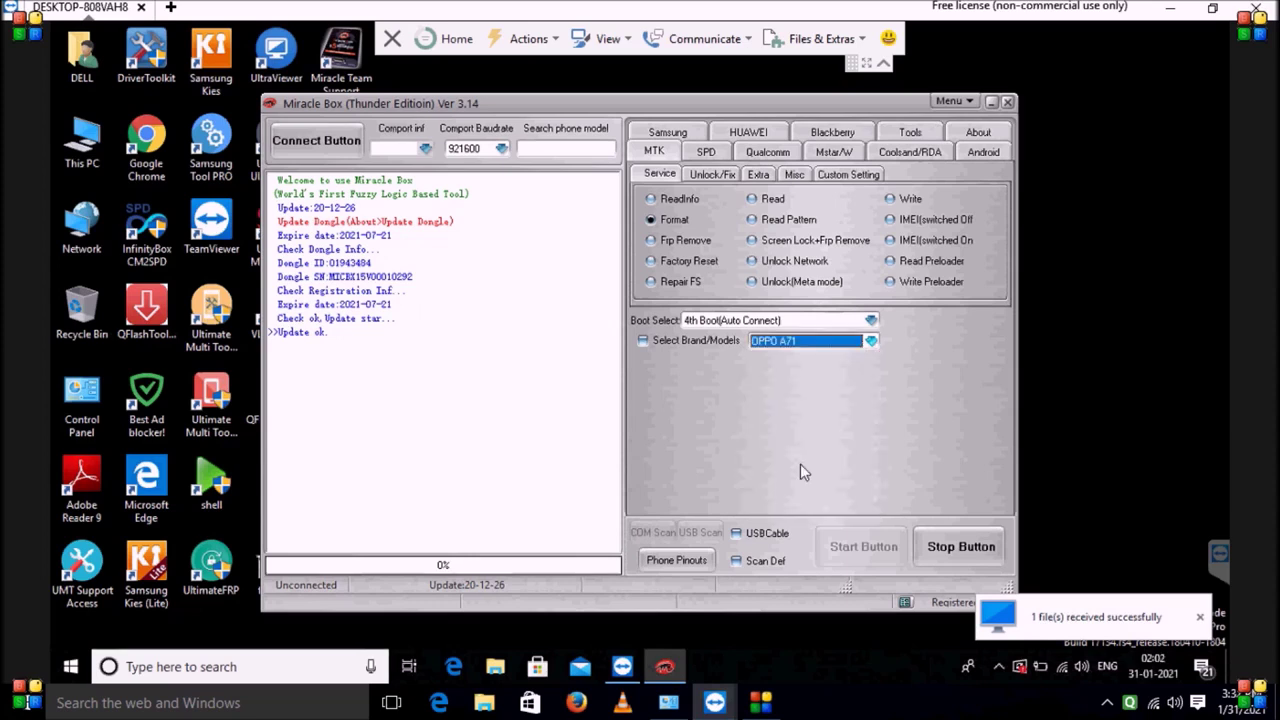